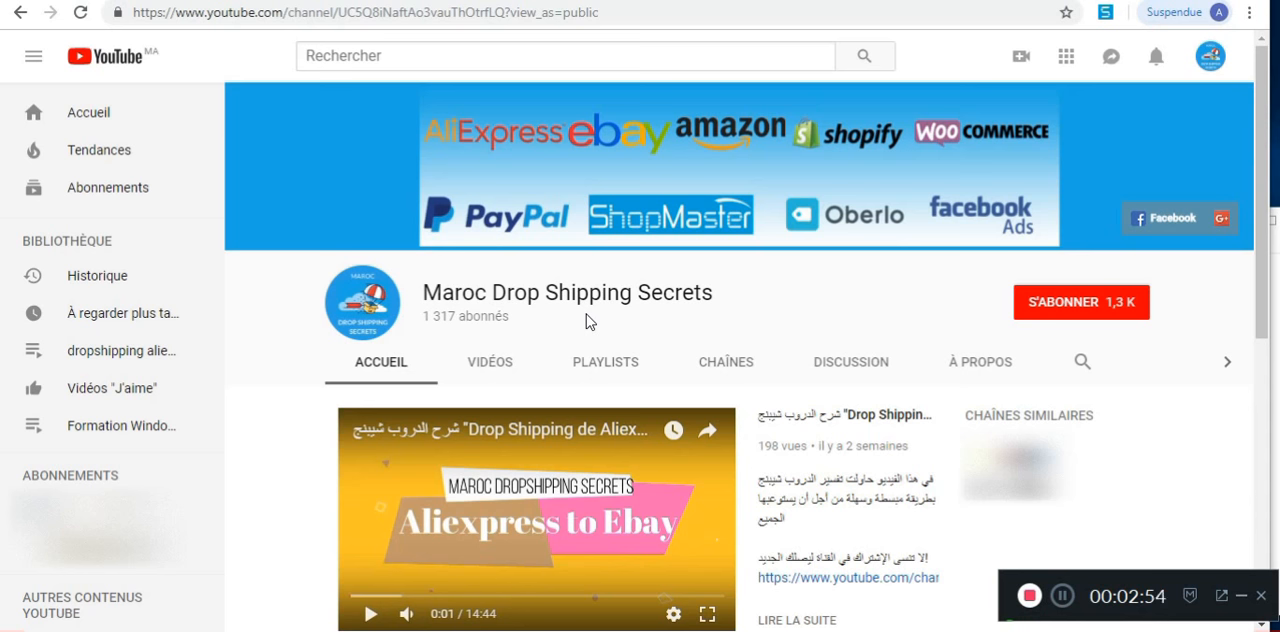
Step: Switch to the ShopMaster home page and bring up its free sign-up form at the e-mail field
left_click(346, 0)
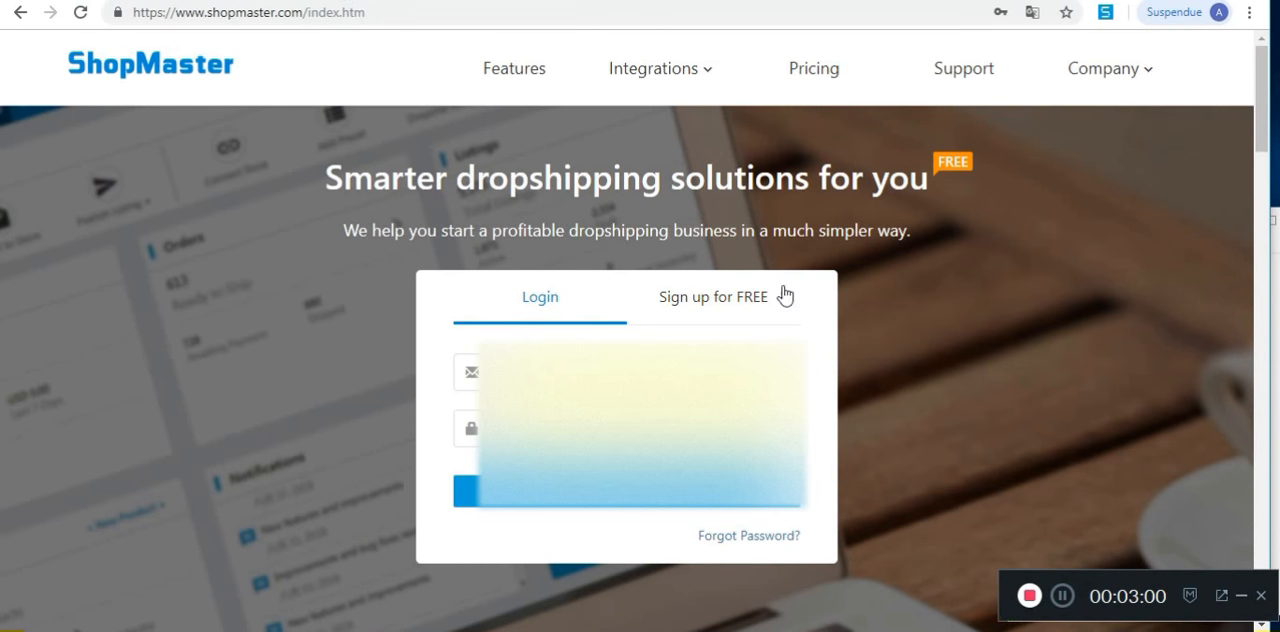
left_click(688, 310)
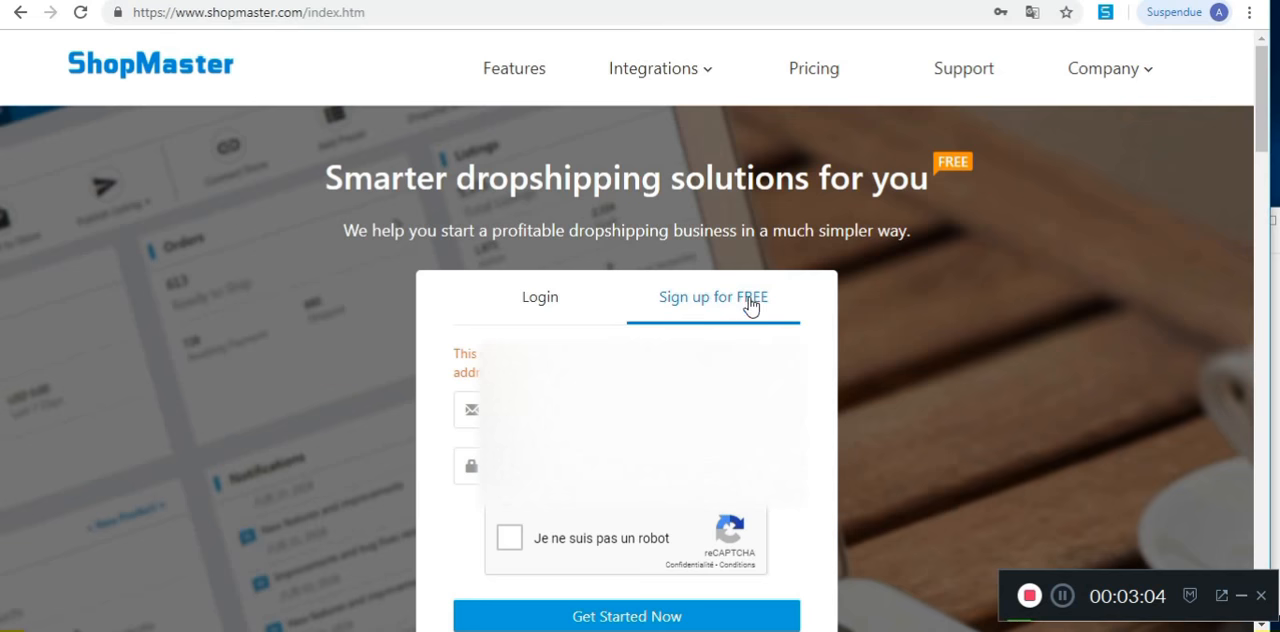
scroll(789, 303, "down", 1)
left_click(632, 316)
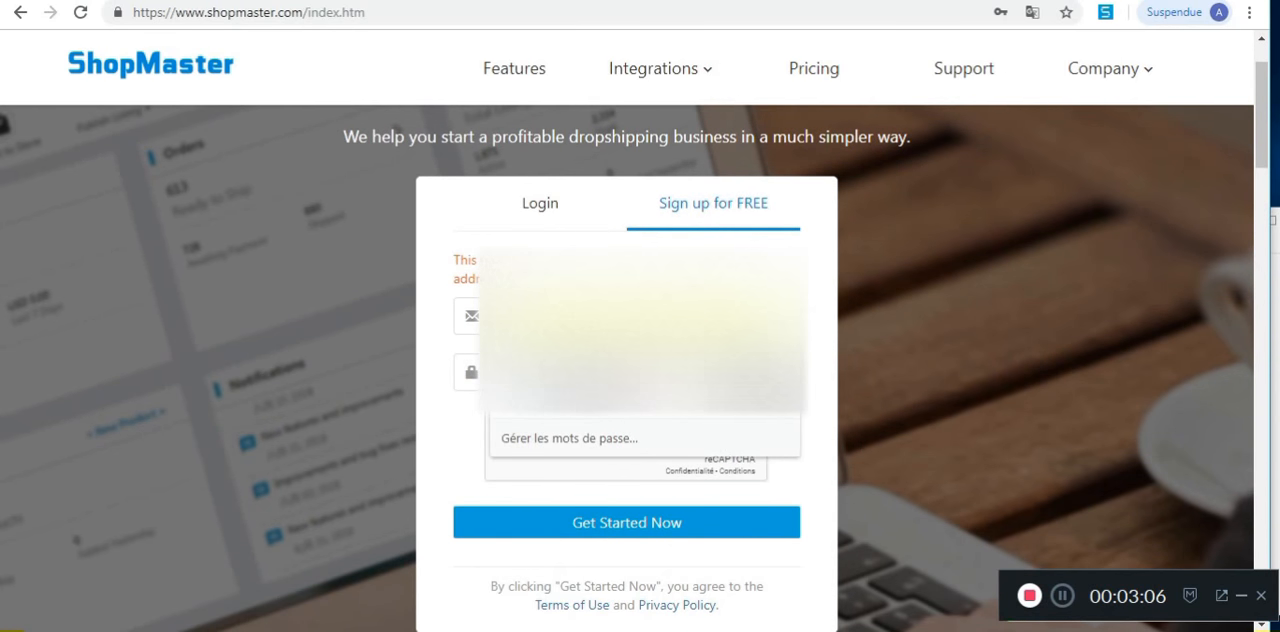
left_click(632, 316)
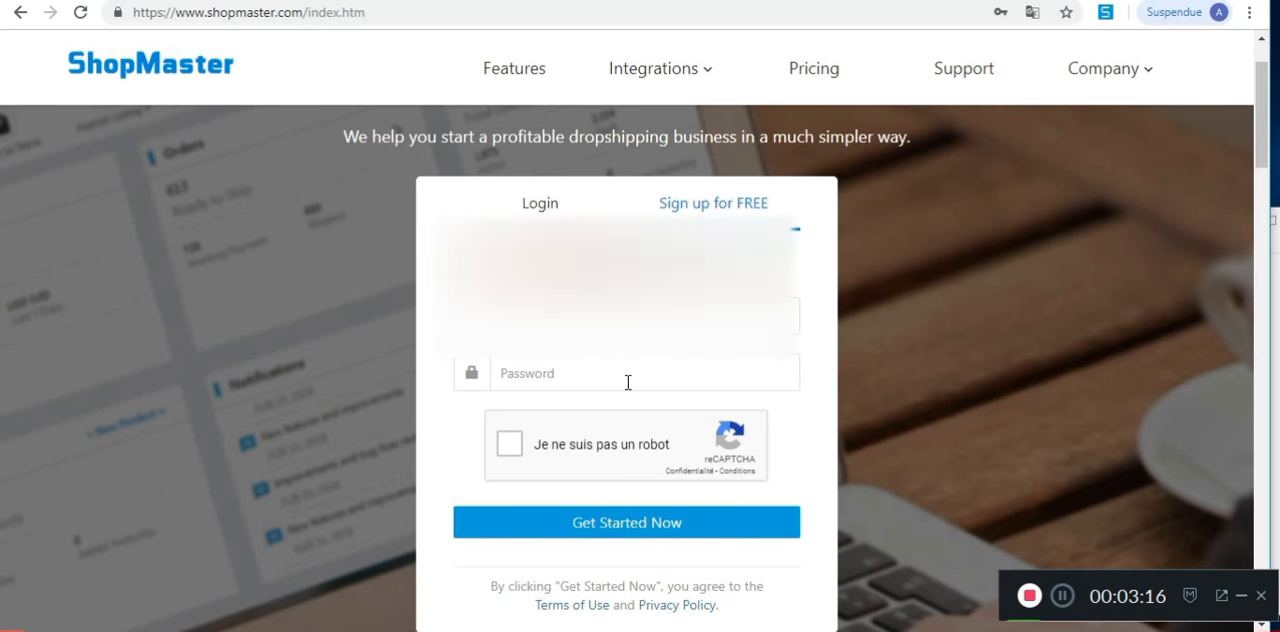
Step: Log in to the existing ShopMaster account with the saved credentials
left_click(558, 207)
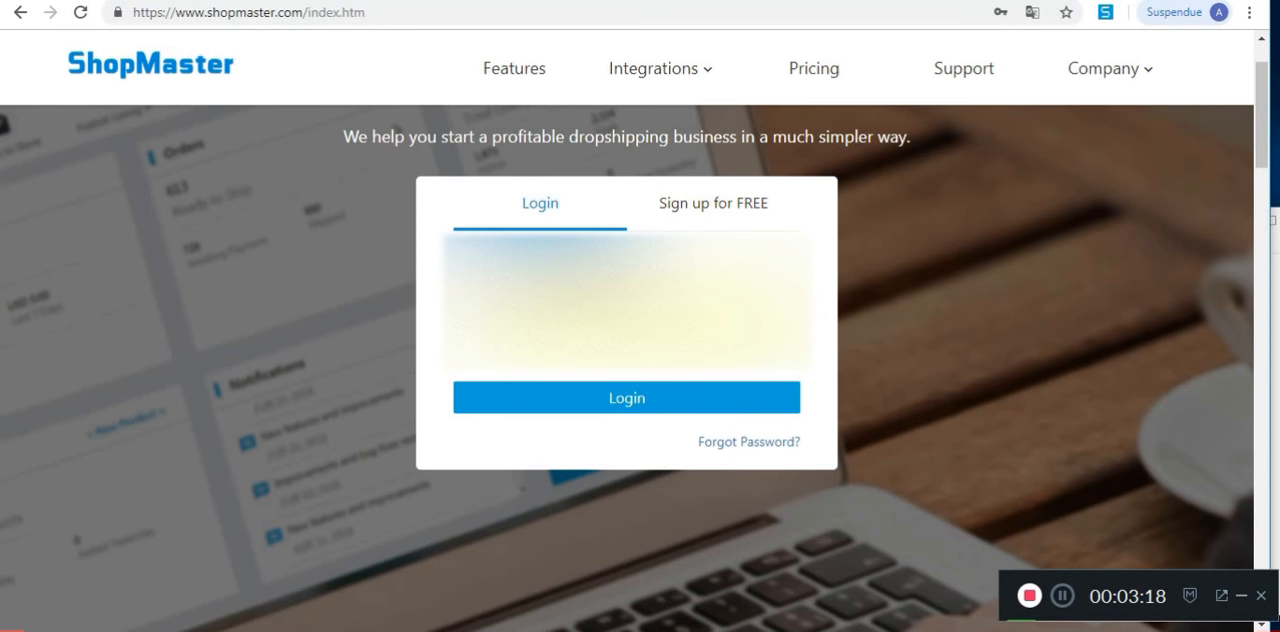
left_click(629, 400)
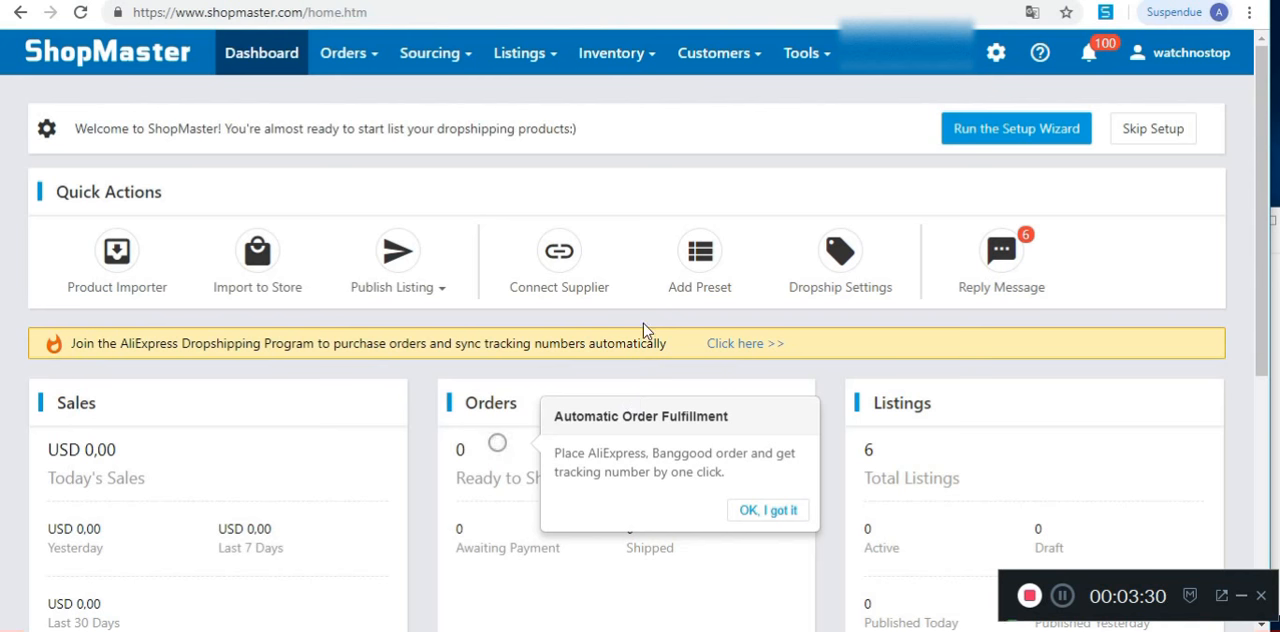
Step: Open General Settings in the Dropship Settings and inspect the default quantity for imported products
mouse_move(345, 55)
mouse_move(611, 51)
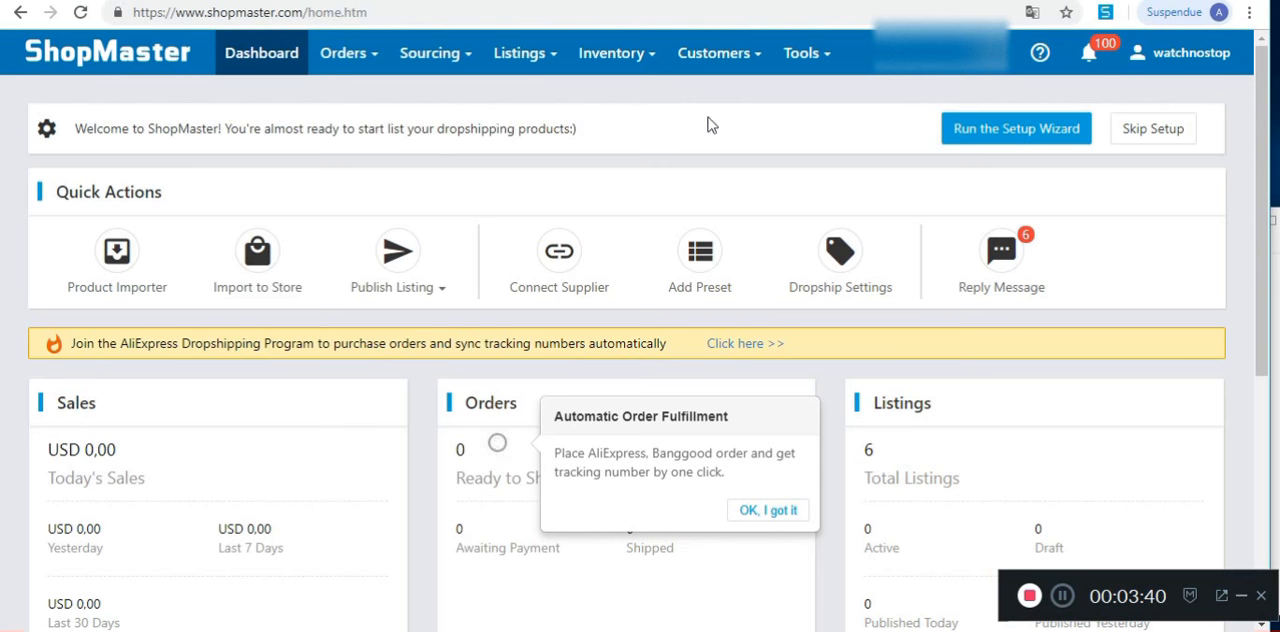
mouse_move(1002, 62)
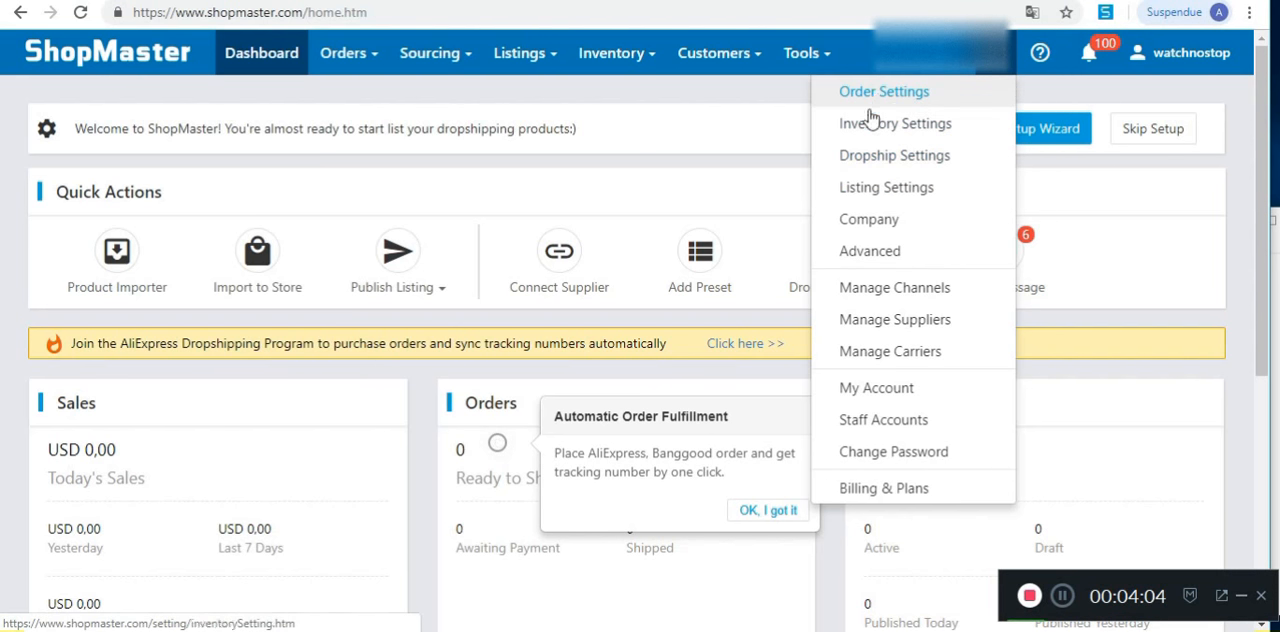
left_click(903, 160)
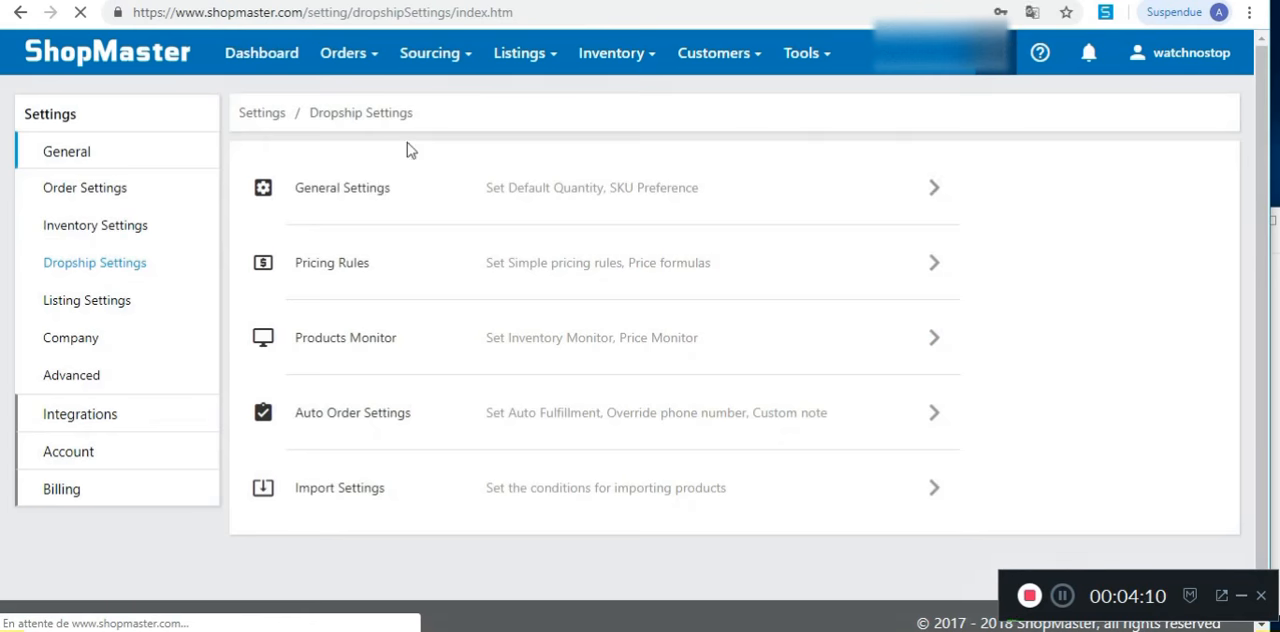
left_click(820, 193)
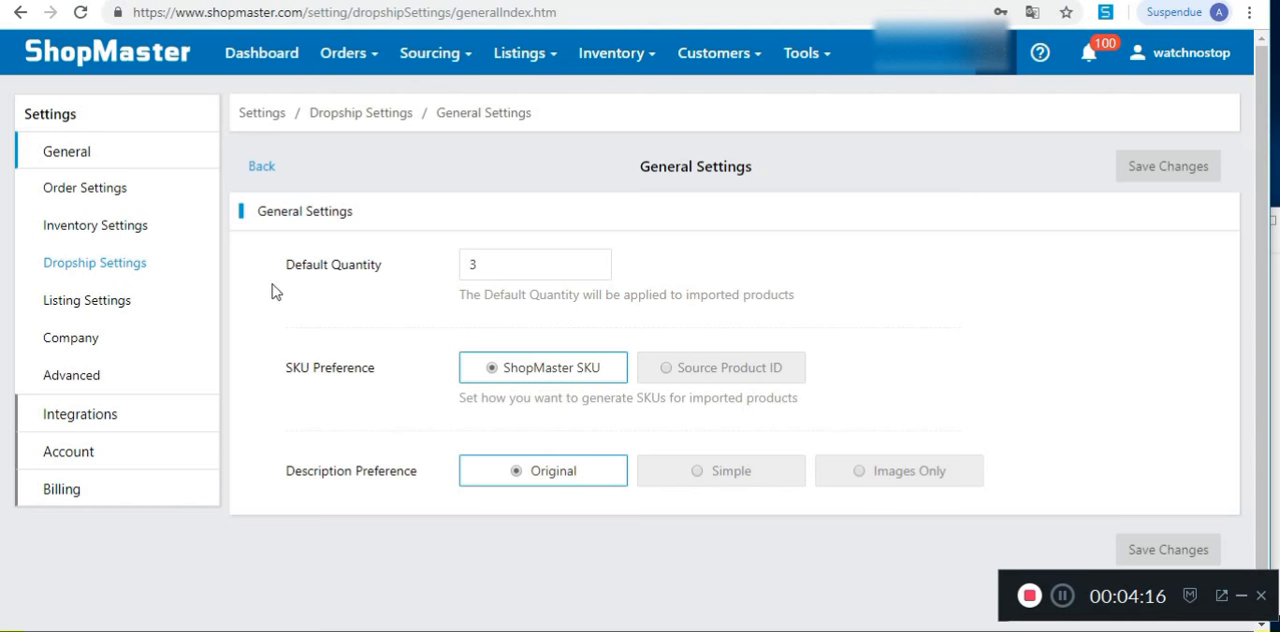
left_click(533, 262)
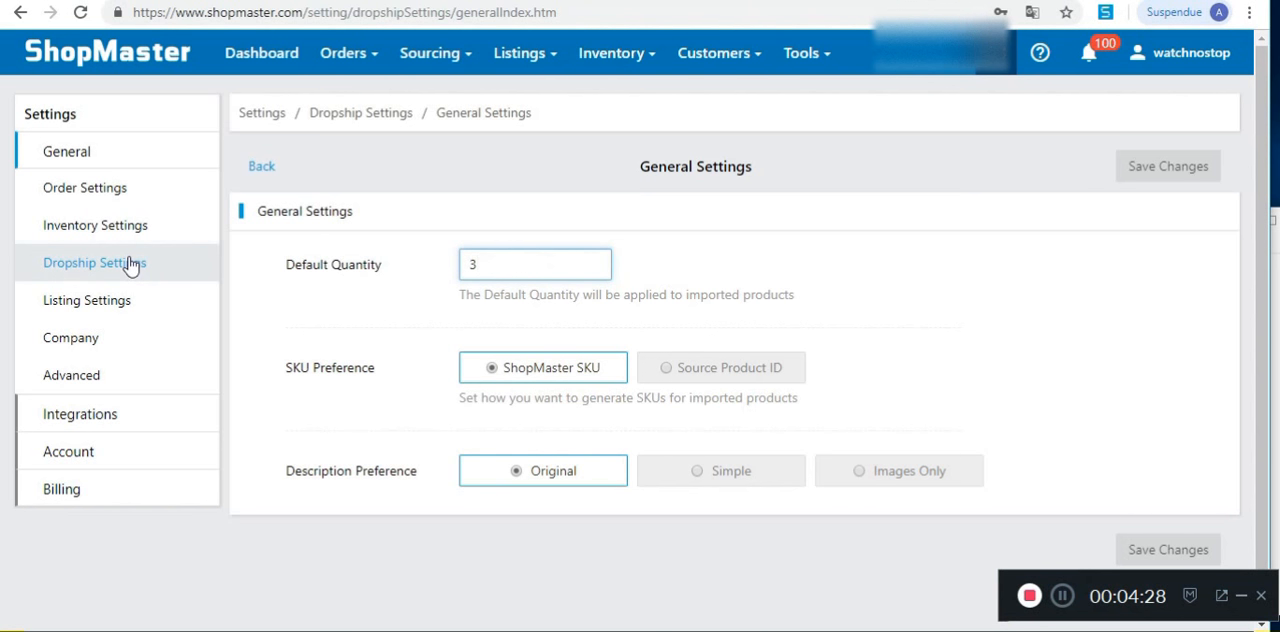
Step: Open the Pricing Rules in the Dropship Settings and try turning the pricing rule off
left_click(100, 267)
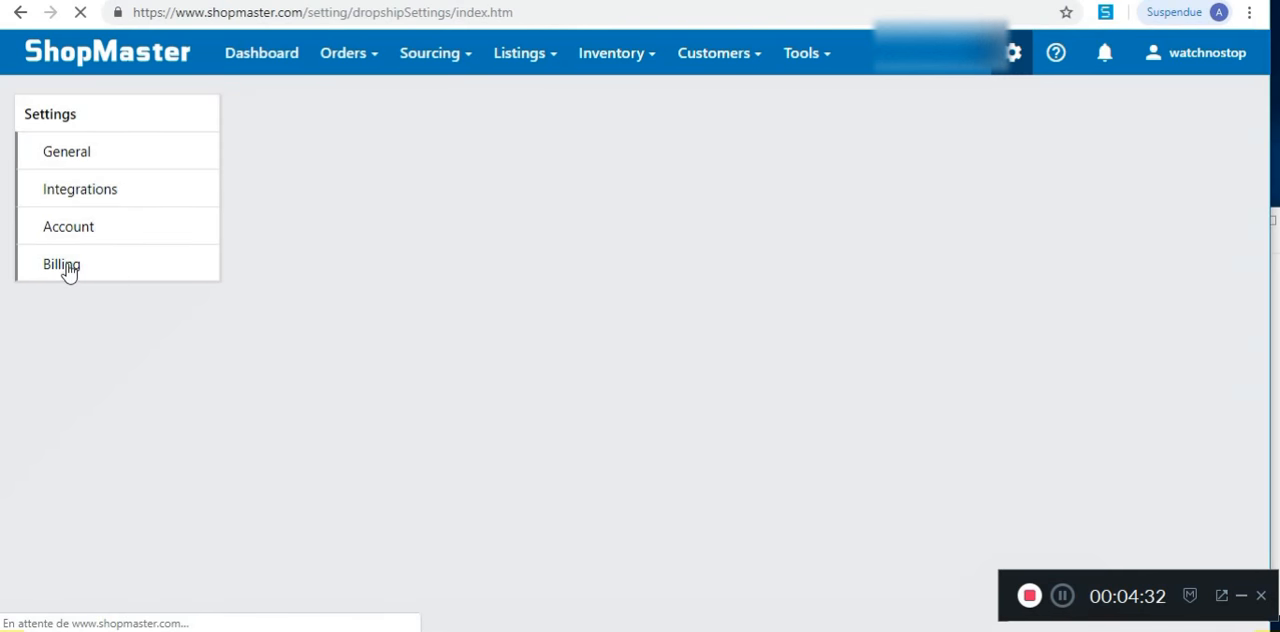
left_click(343, 267)
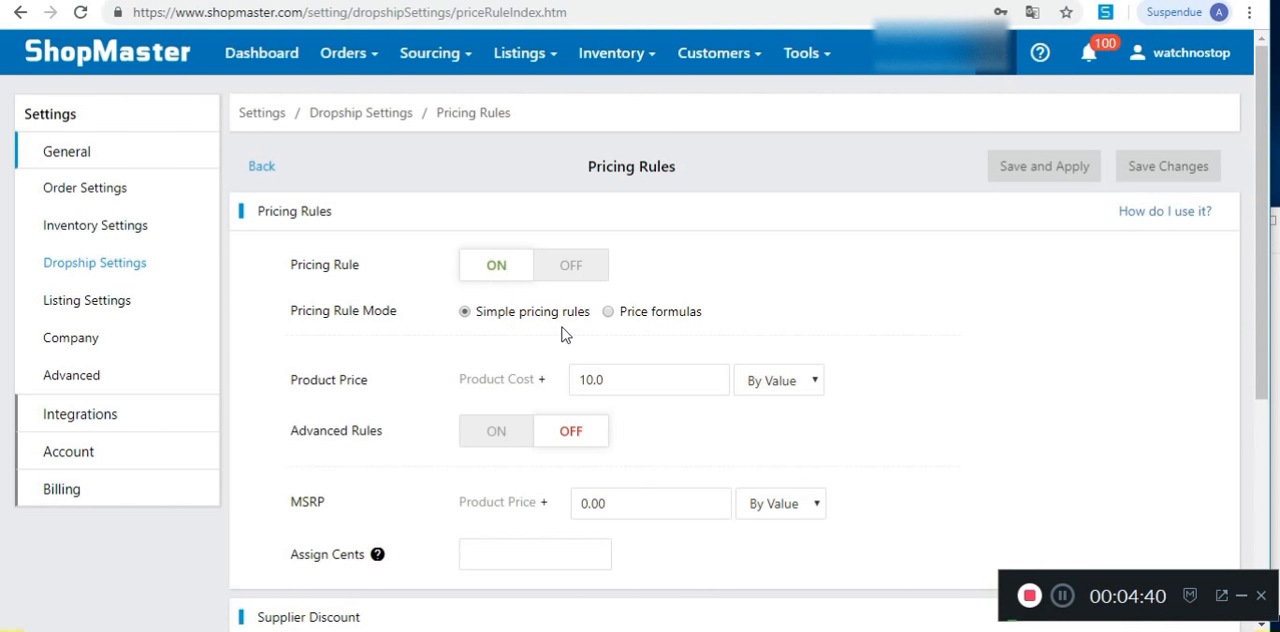
left_click(568, 266)
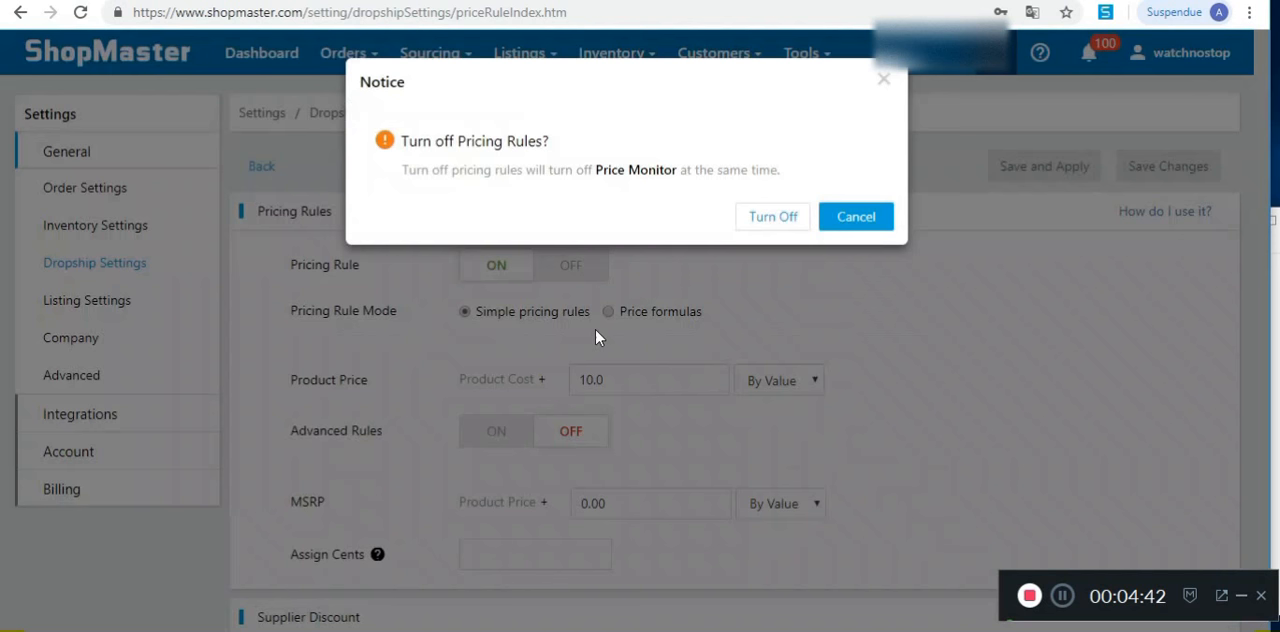
left_click(770, 222)
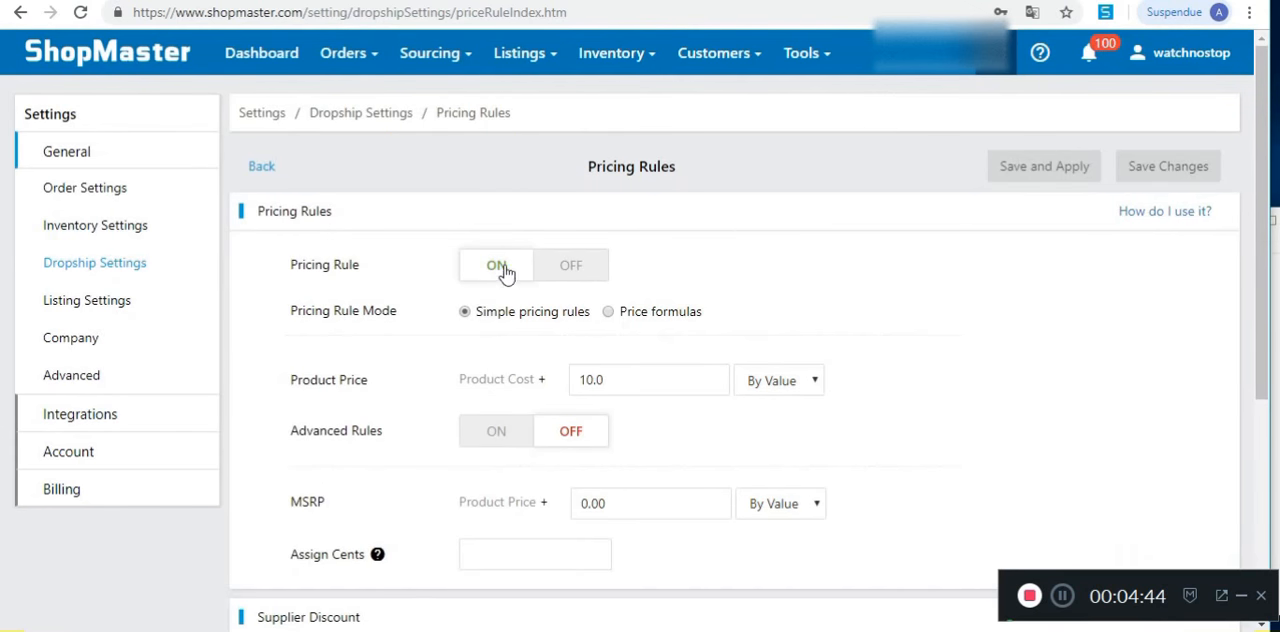
Step: Examine the simple pricing rules mode and how the product price is built from product cost plus a markup
left_click_drag(474, 311, 593, 310)
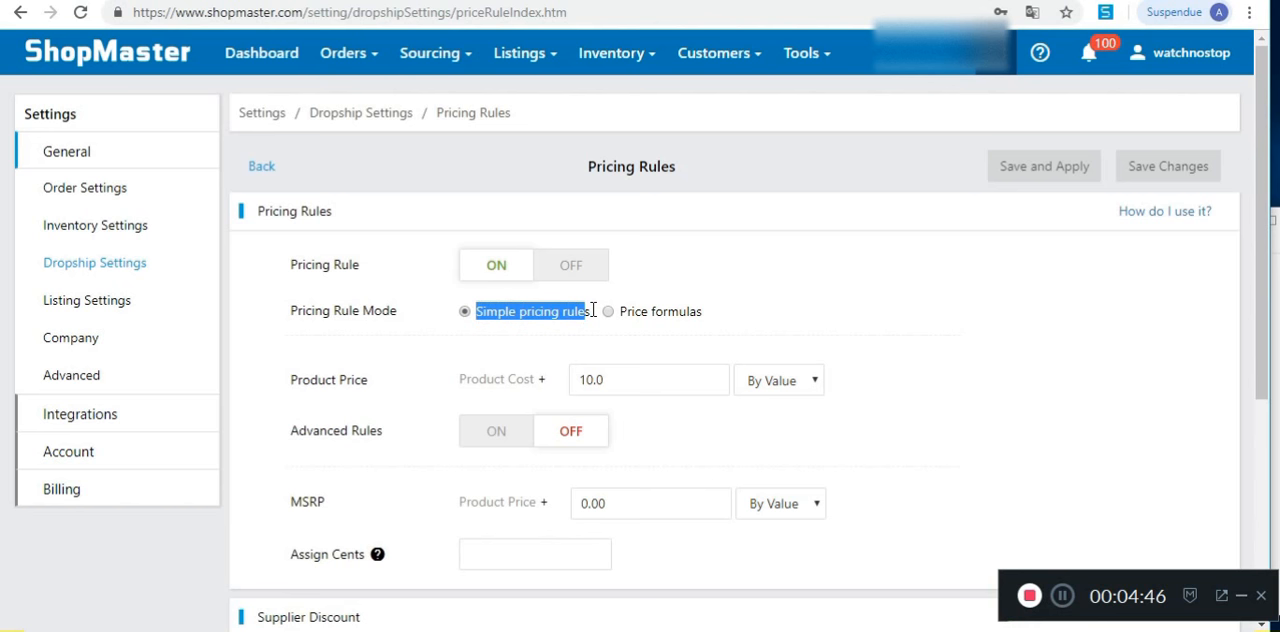
left_click(596, 333)
left_click_drag(276, 376, 890, 376)
left_click(890, 376)
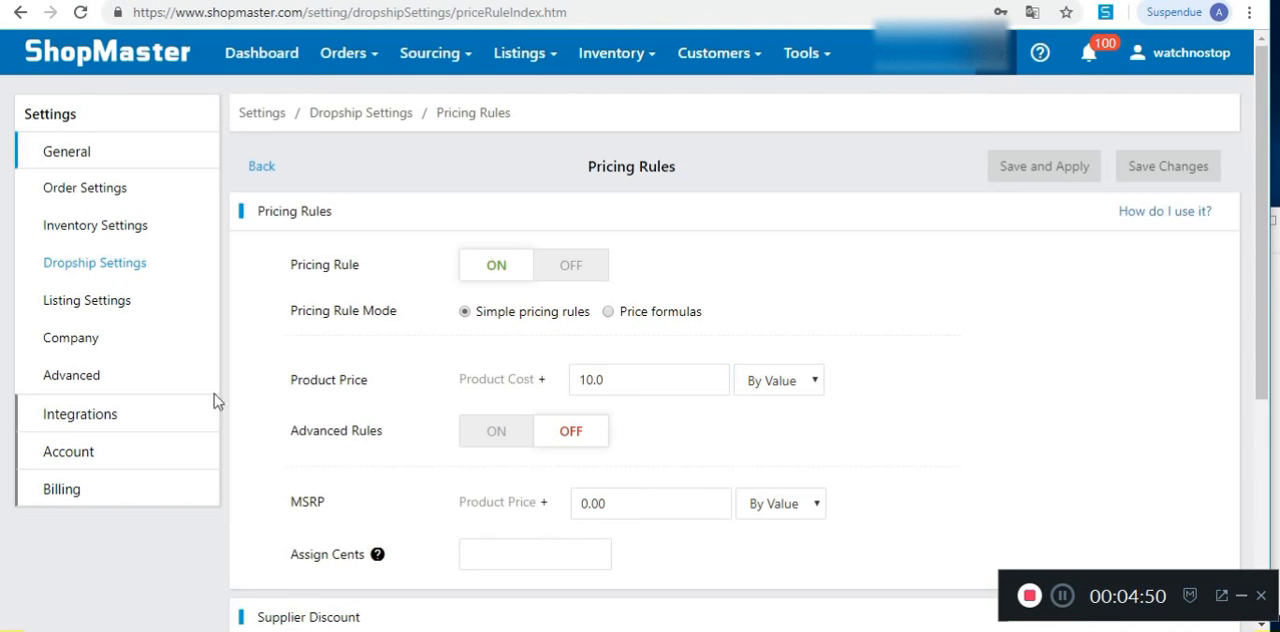
left_click_drag(290, 378, 860, 377)
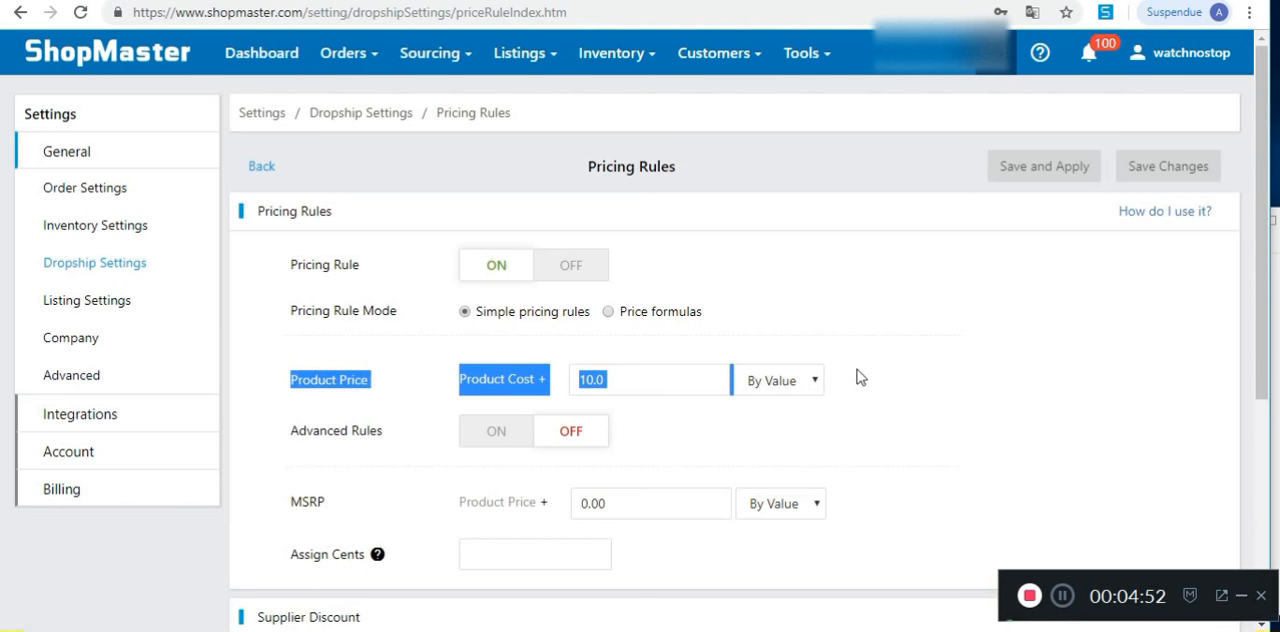
left_click_drag(860, 377, 846, 375)
left_click(490, 370)
left_click_drag(550, 384, 449, 387)
left_click(589, 342)
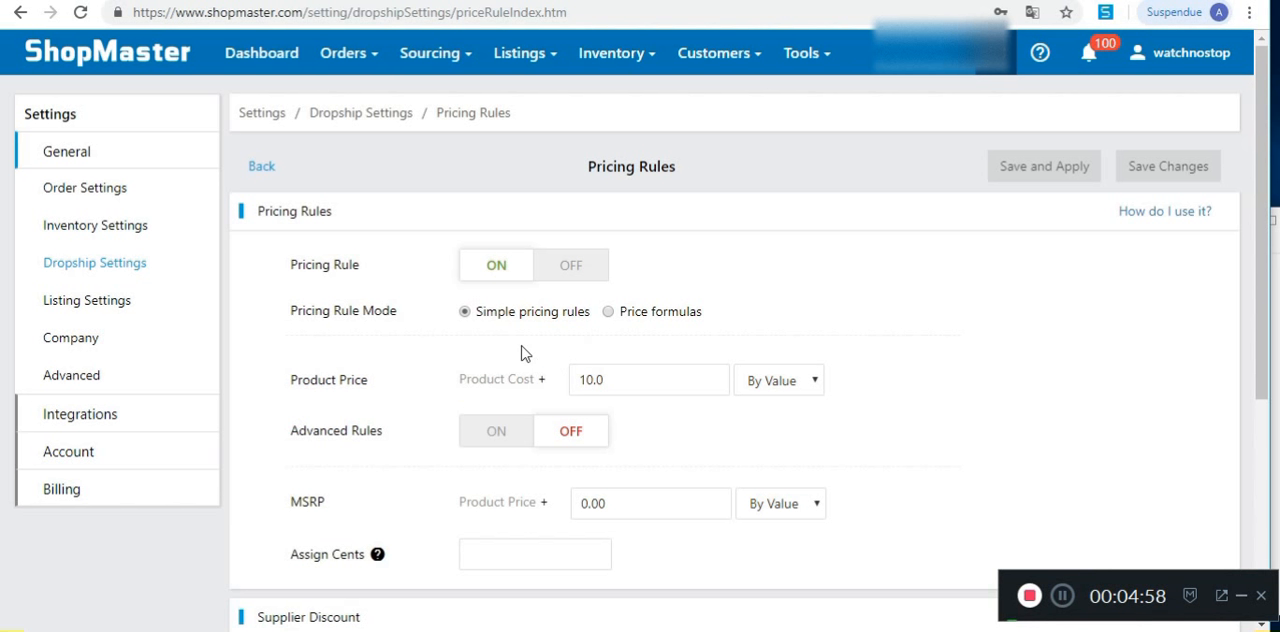
left_click_drag(619, 378, 461, 378)
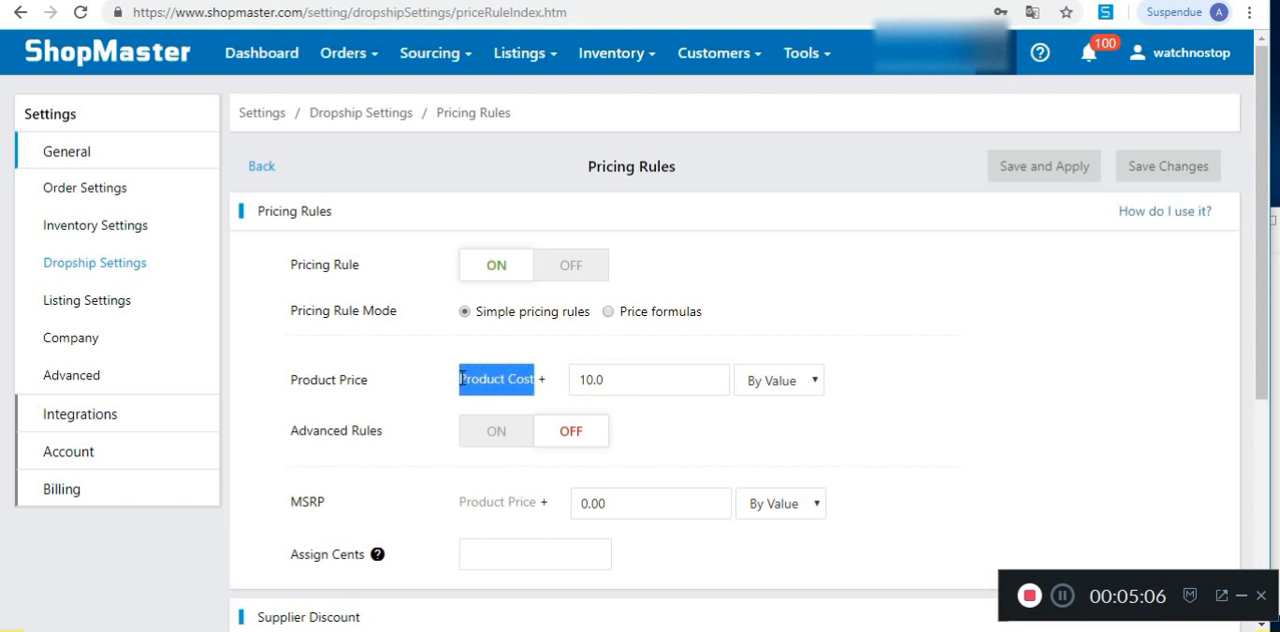
left_click(661, 382)
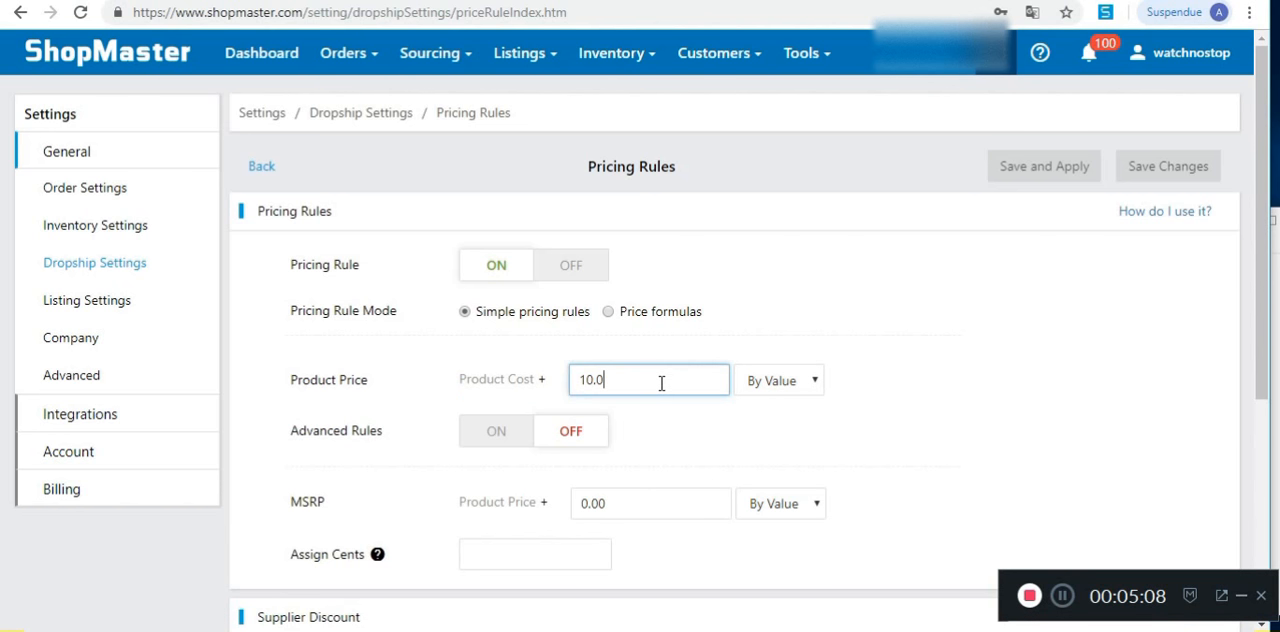
Step: Toggle the Advanced Rules on and back off, and set the markup added to the product cost to 10
left_click(498, 432)
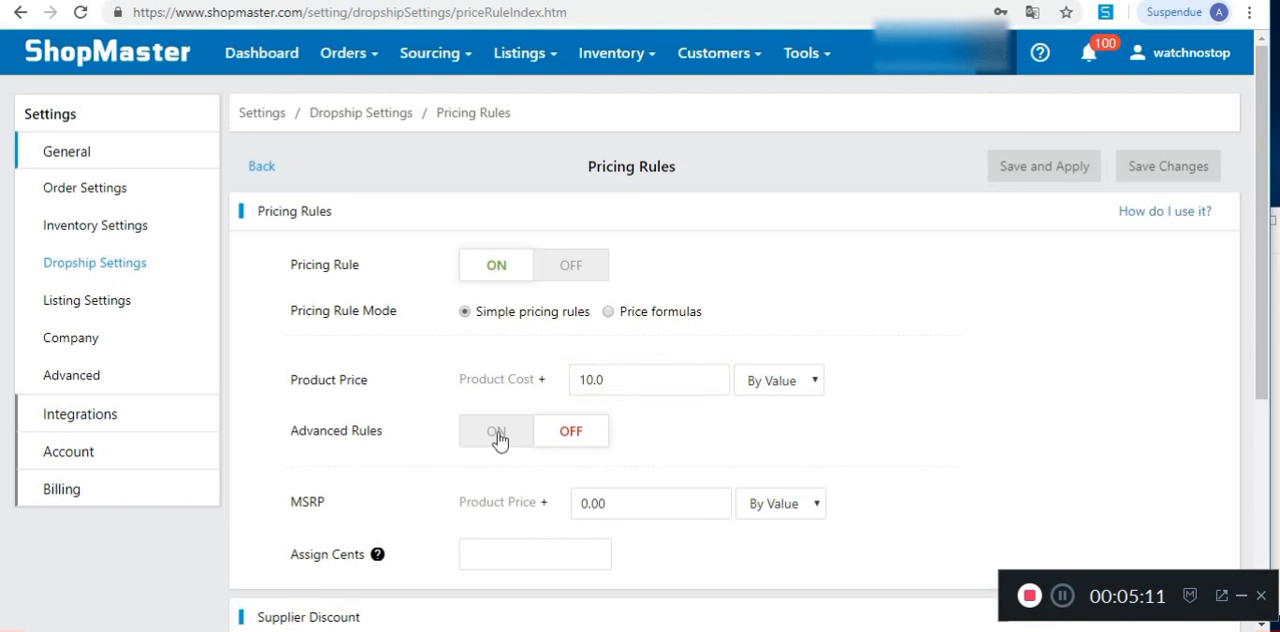
left_click(590, 440)
left_click(620, 381)
type("10")
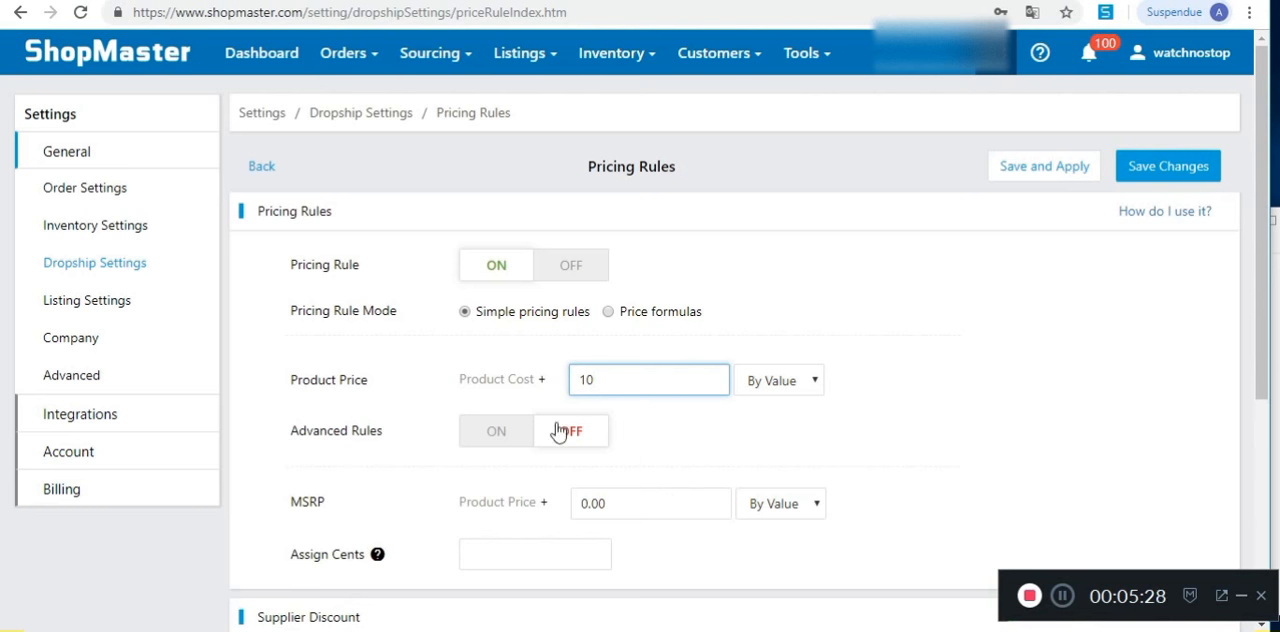
Step: Turn on the Advanced Rules and examine the first cost range's limits and the amount added to its product price
left_click(497, 438)
scroll(680, 454, "down", 2)
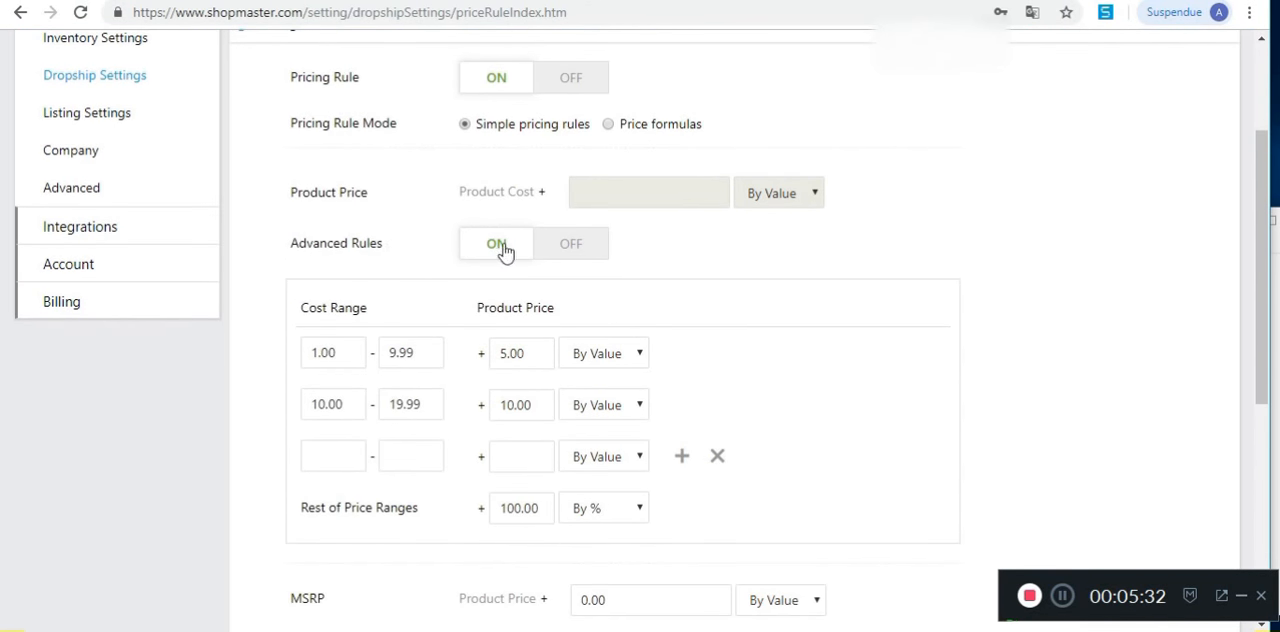
left_click_drag(351, 357, 303, 357)
left_click(351, 357)
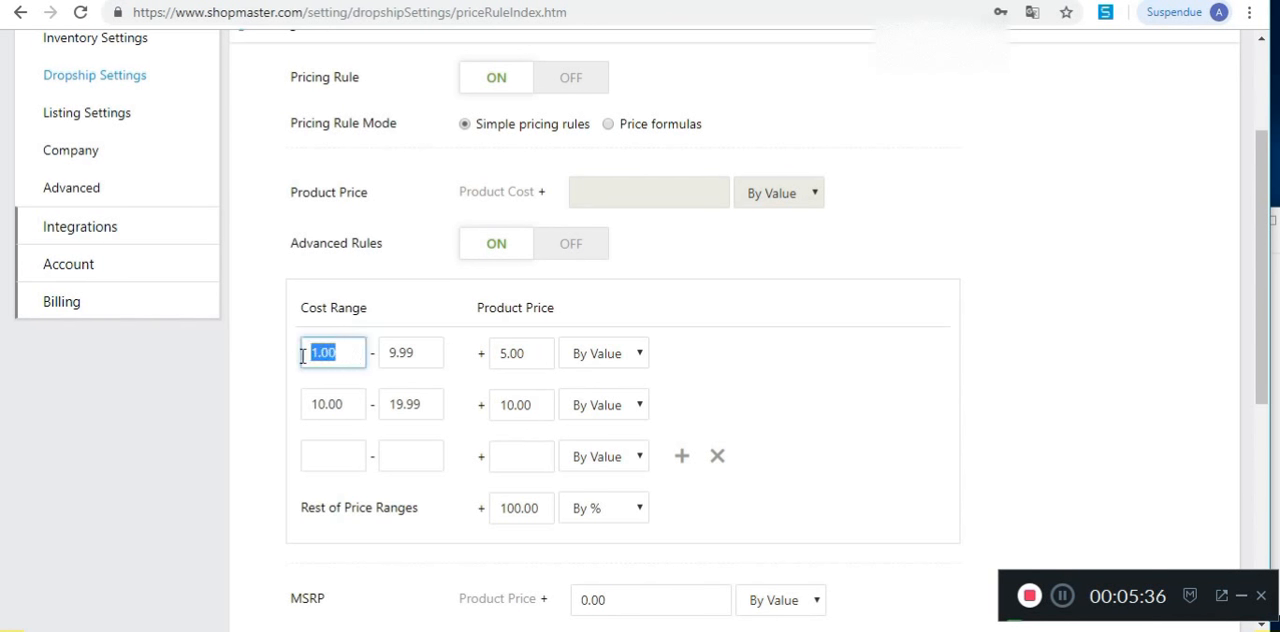
left_click(331, 355)
left_click_drag(426, 352, 388, 353)
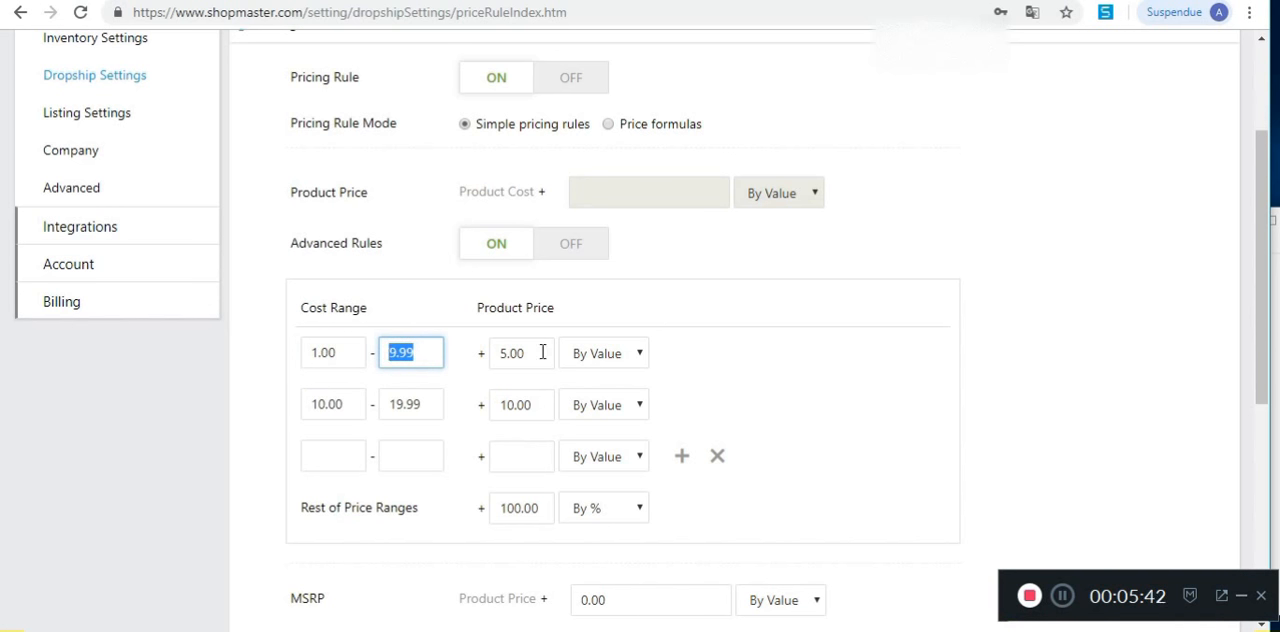
left_click_drag(543, 352, 490, 352)
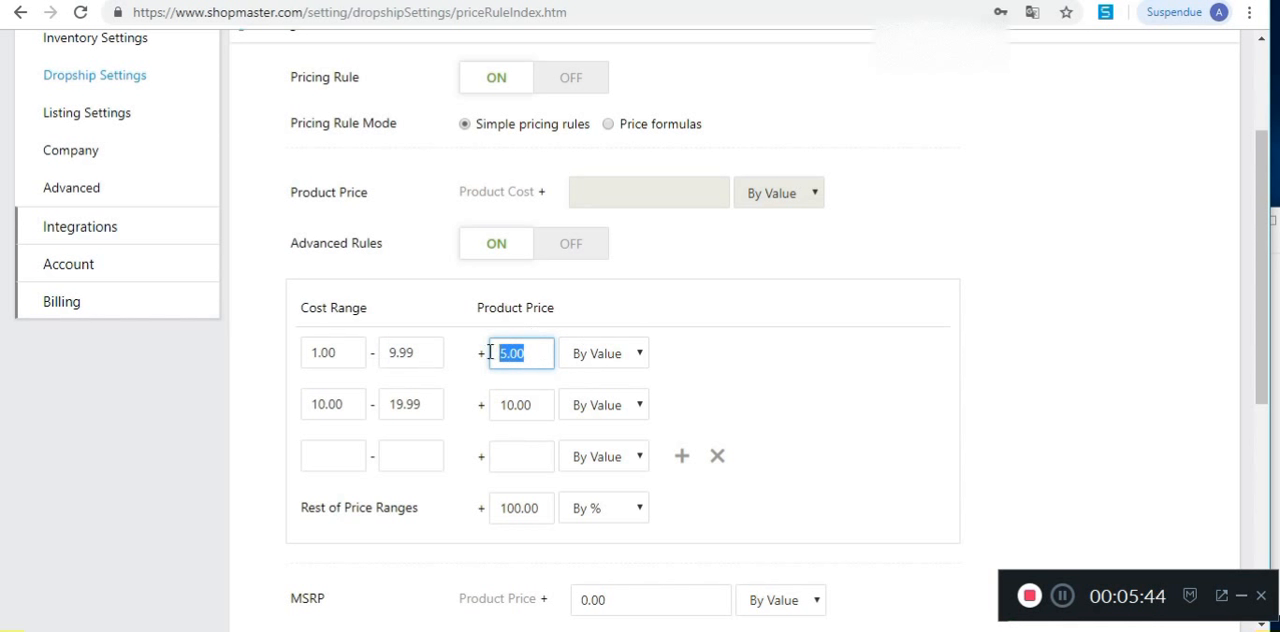
left_click_drag(343, 352, 301, 350)
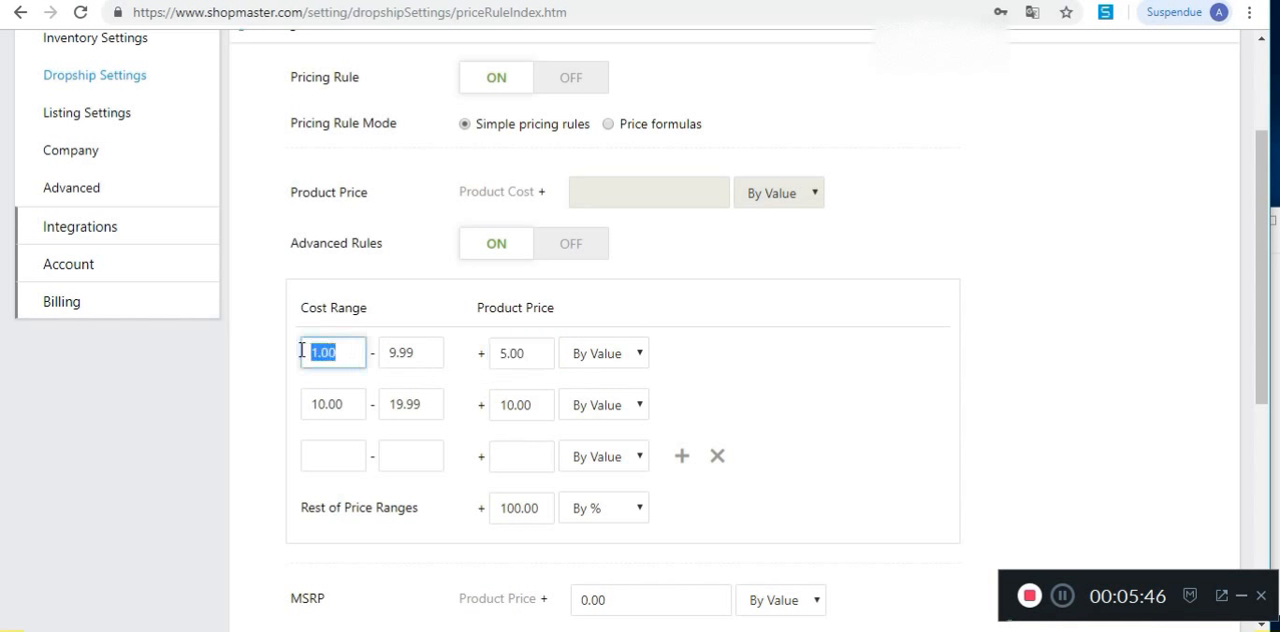
left_click_drag(534, 354, 502, 353)
left_click_drag(340, 352, 302, 352)
left_click(522, 350)
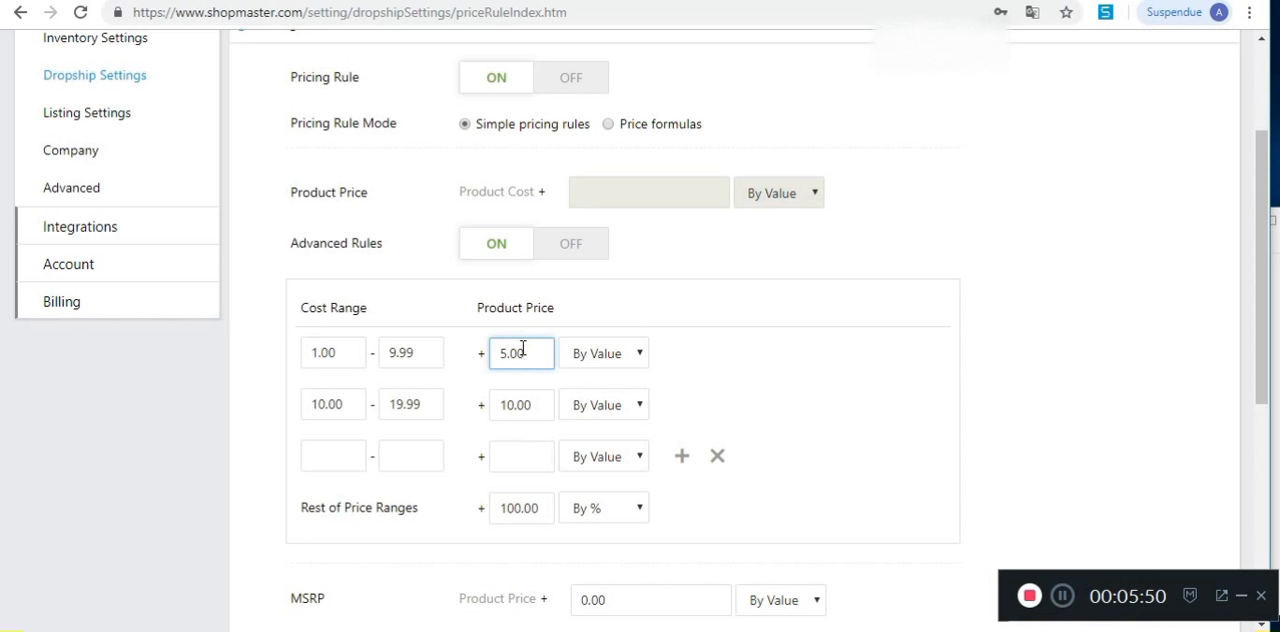
Step: Examine the second cost range's lower and upper limits and the amount added to its product price
left_click_drag(344, 404, 300, 407)
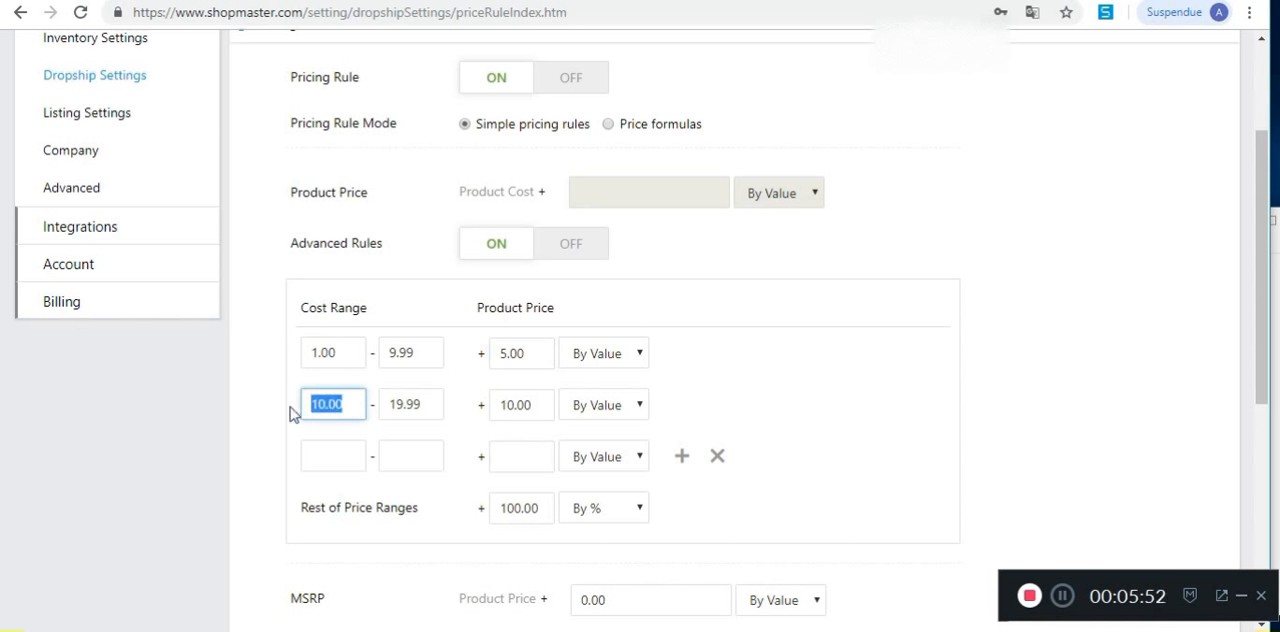
left_click(357, 412)
double_click(330, 404)
left_click_drag(431, 404, 391, 404)
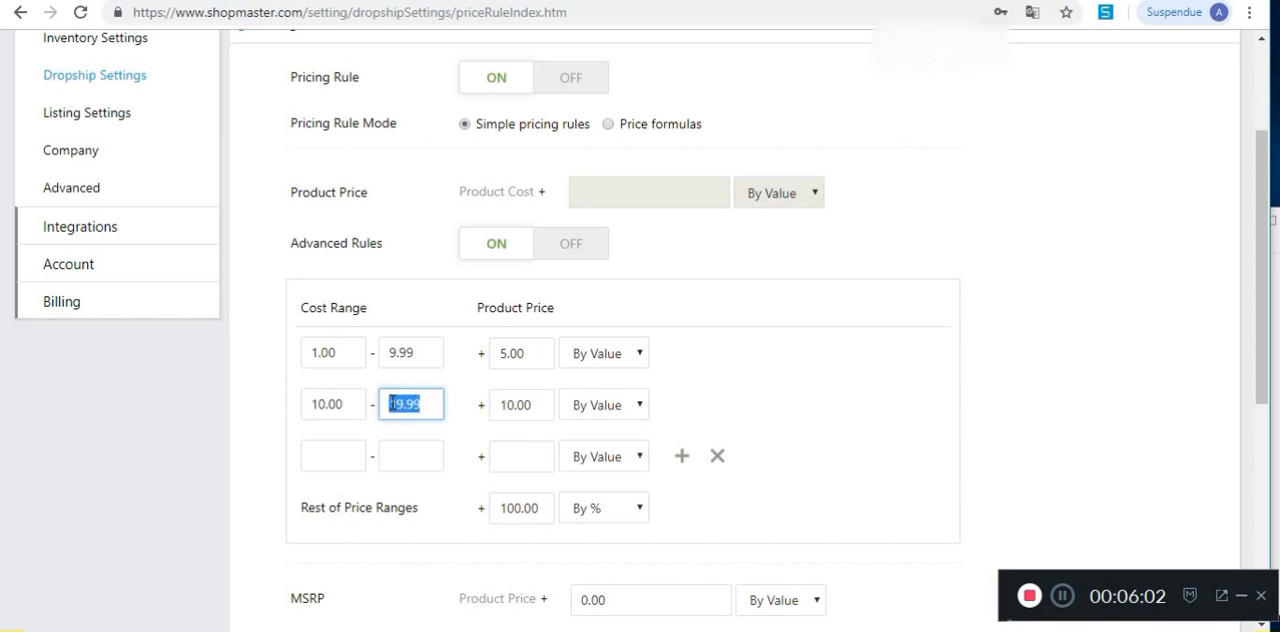
left_click_drag(543, 403, 486, 404)
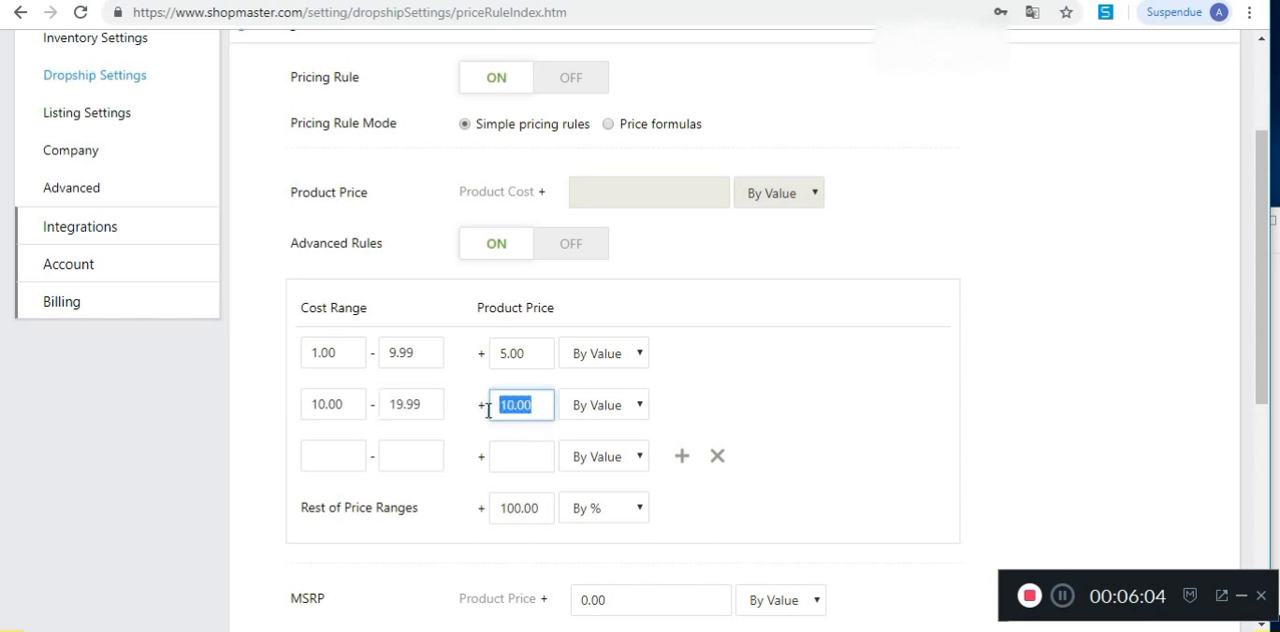
key("shift+Tab")
key("shift+Tab")
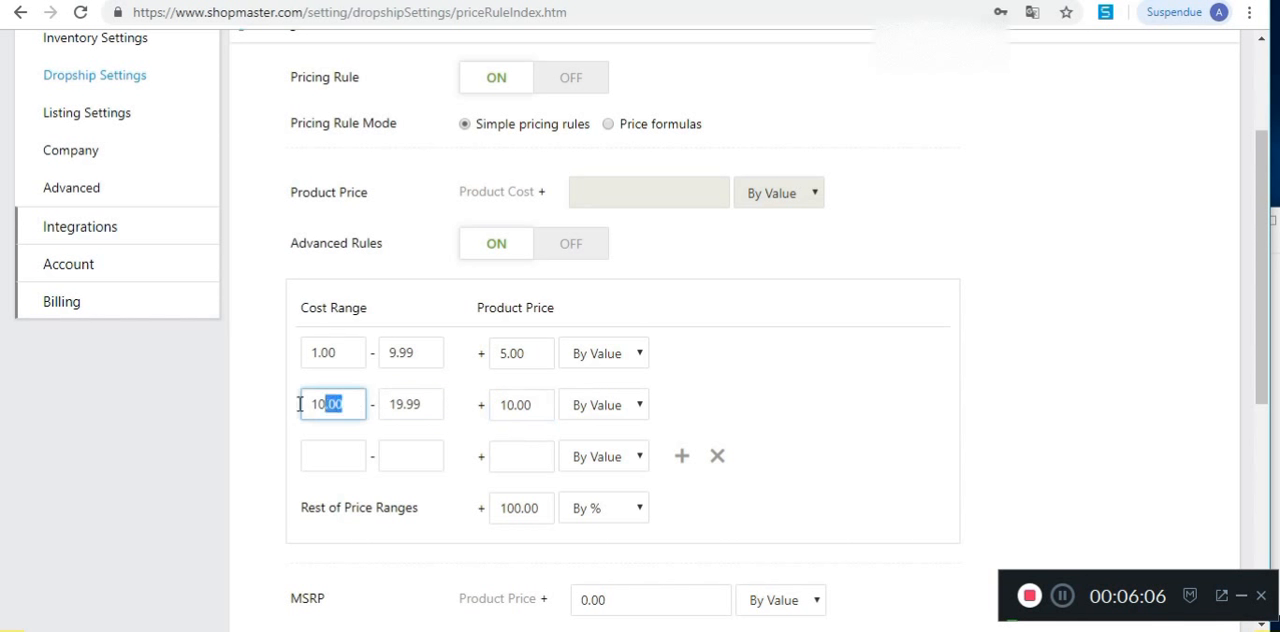
left_click_drag(543, 404, 486, 404)
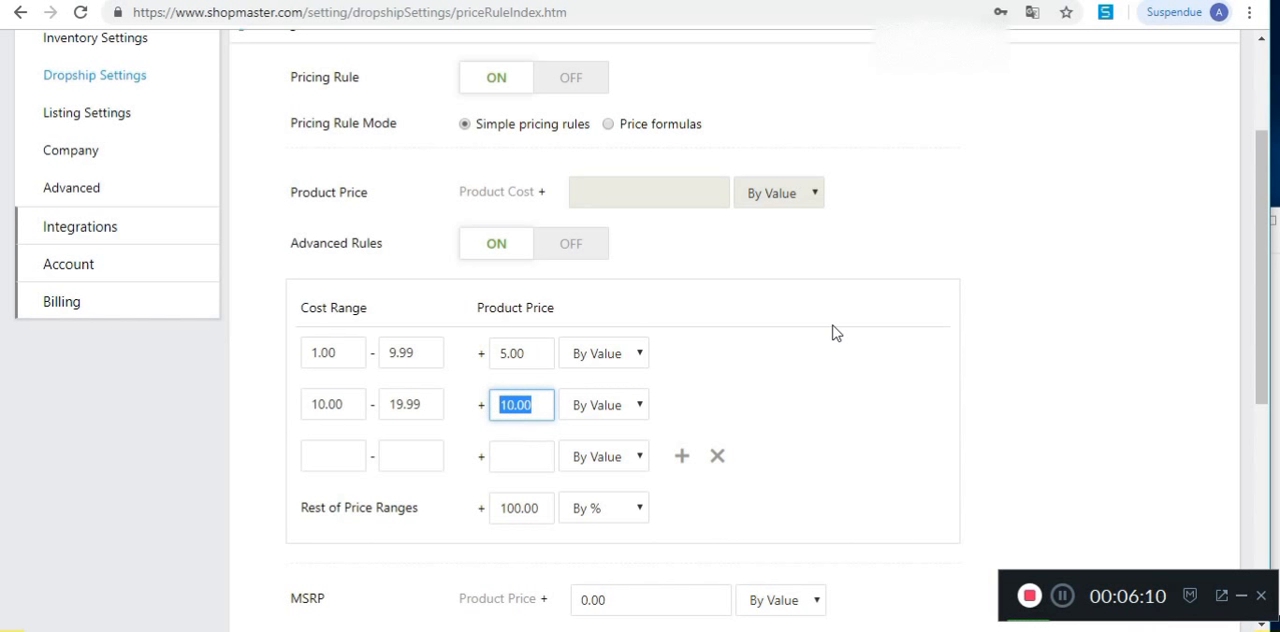
Step: Fill in the third cost range as 20.00 to 50.99 and add 20 by value to its product price
left_click(346, 454)
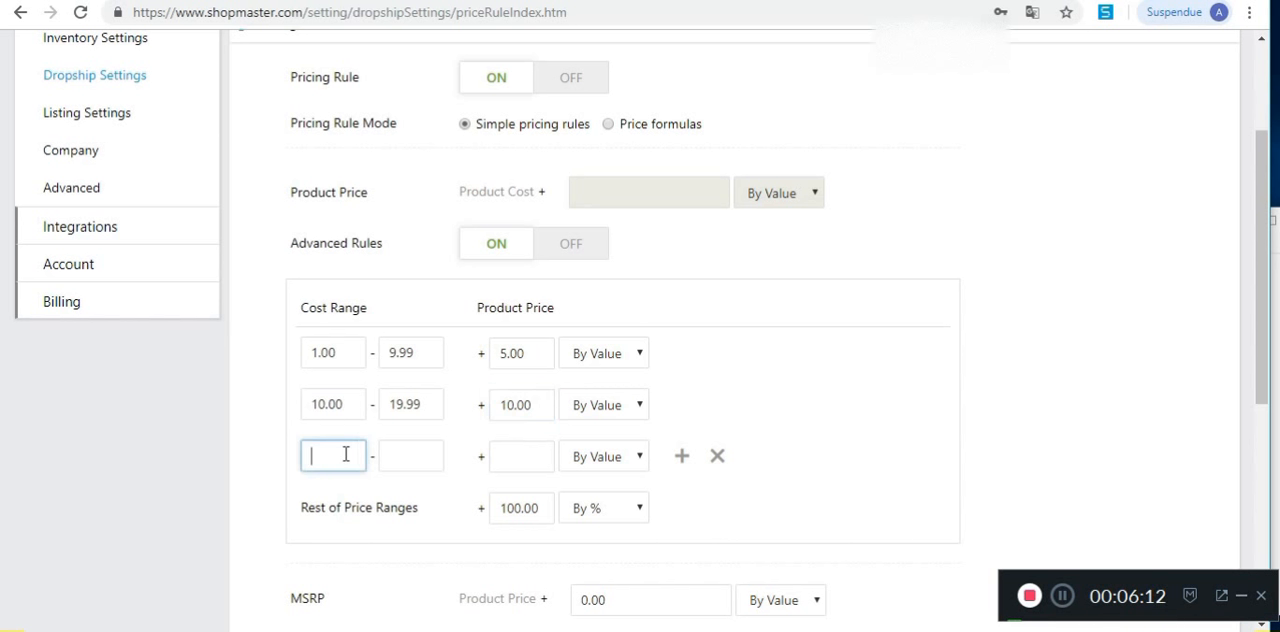
key("BackSpace")
left_click(416, 454)
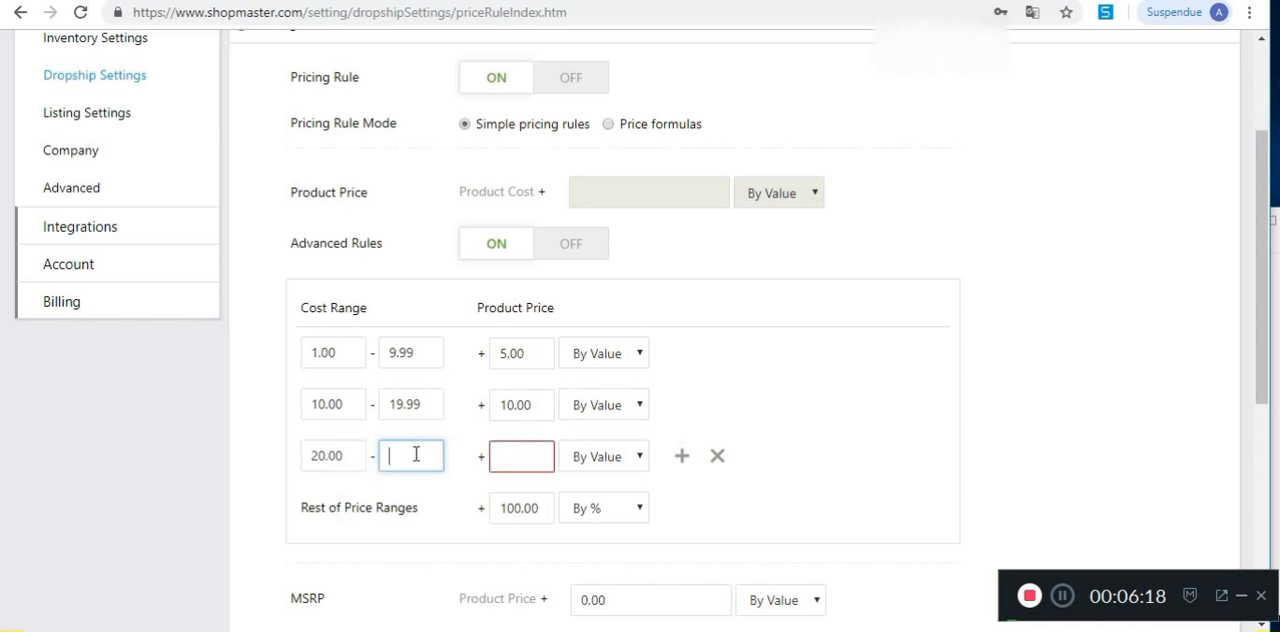
type("50")
left_click(526, 456)
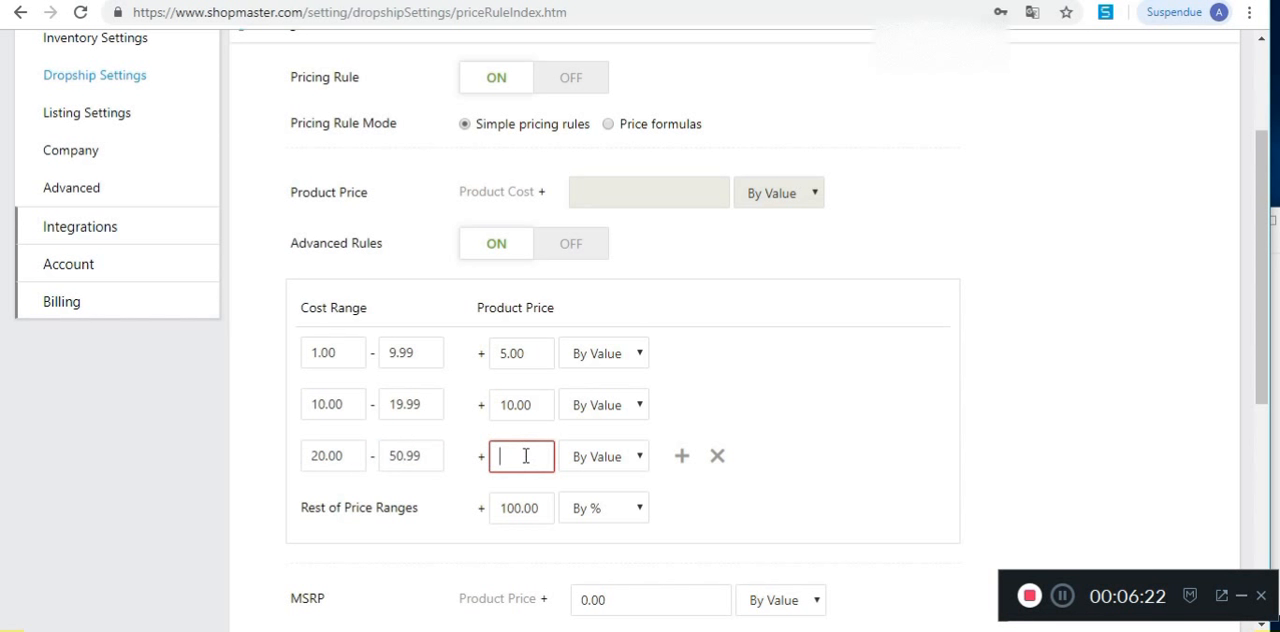
type("20")
Step: Set the third cost range's upper limit to 20.99 and check the amount added to its product price
left_click_drag(430, 456, 383, 456)
type("20.")
type("9")
type("9")
left_click(403, 456)
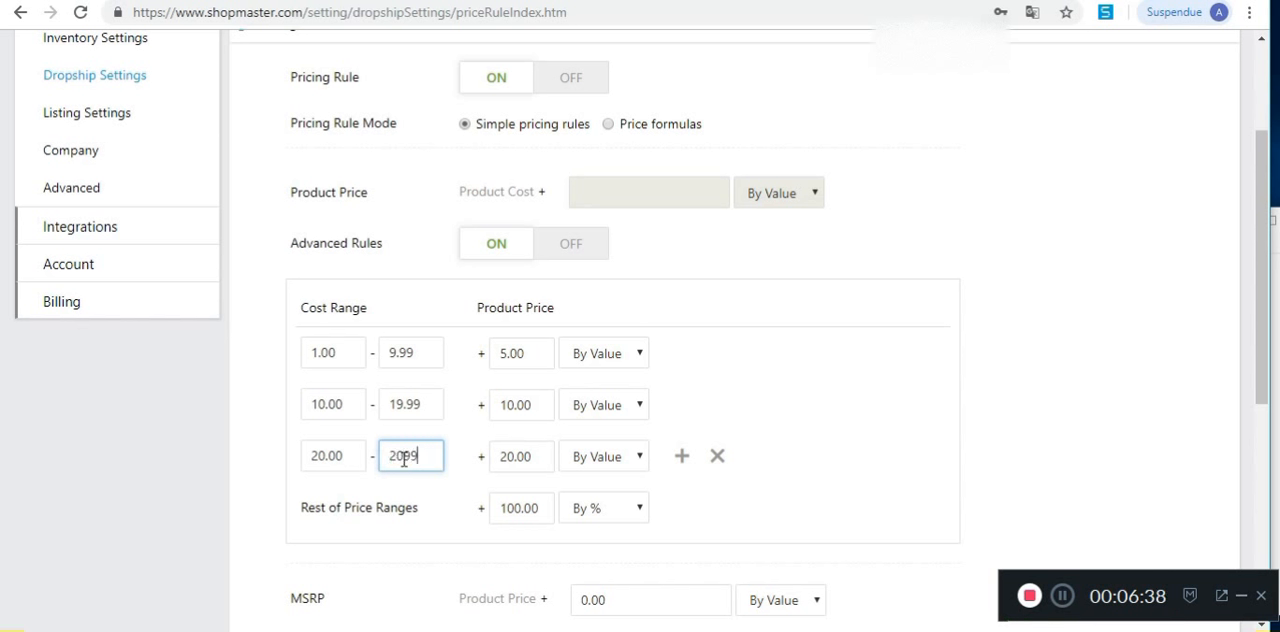
left_click(404, 457)
type(".")
left_click(530, 457)
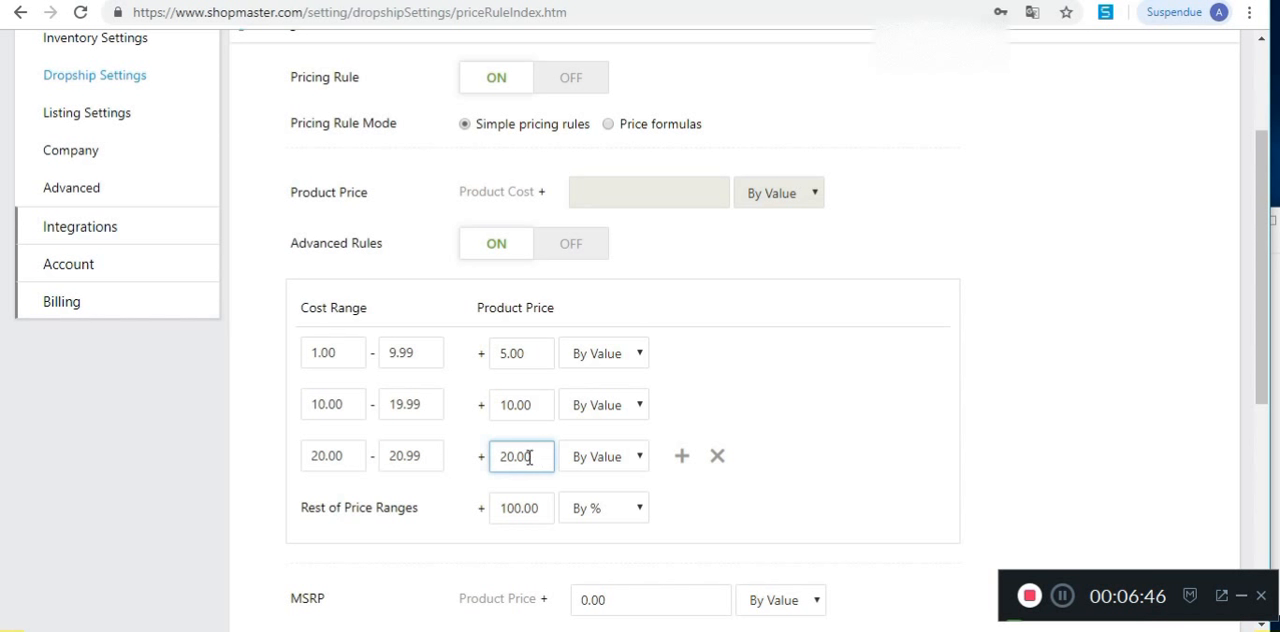
left_click_drag(528, 456, 492, 458)
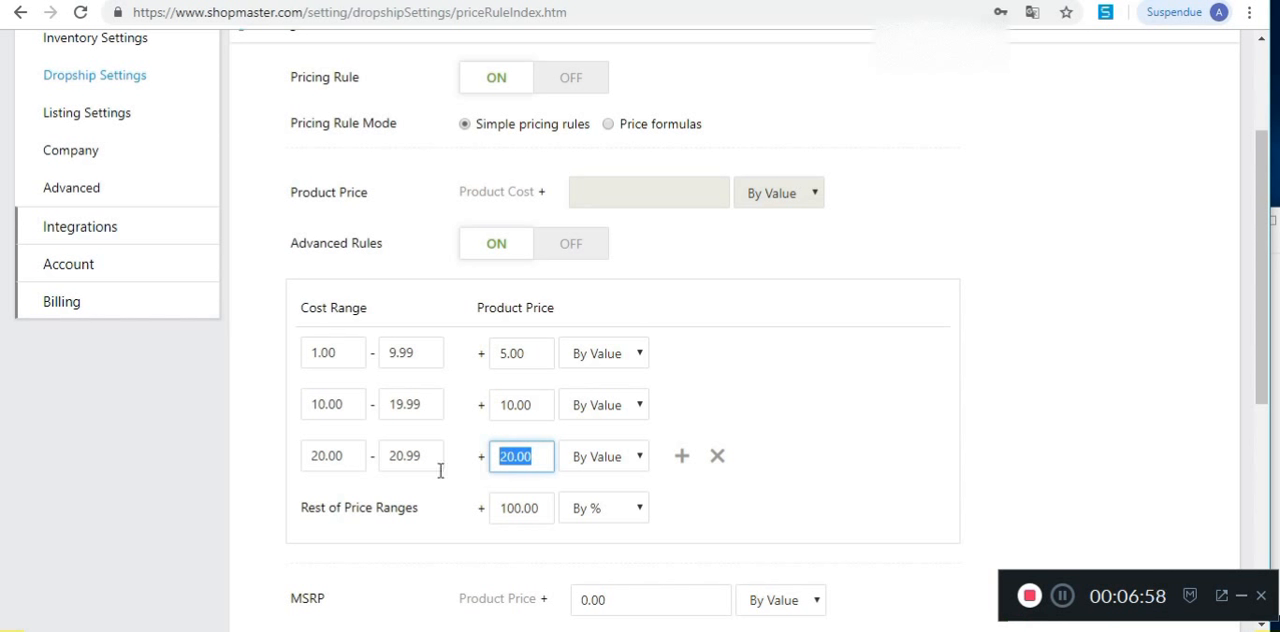
left_click(408, 456)
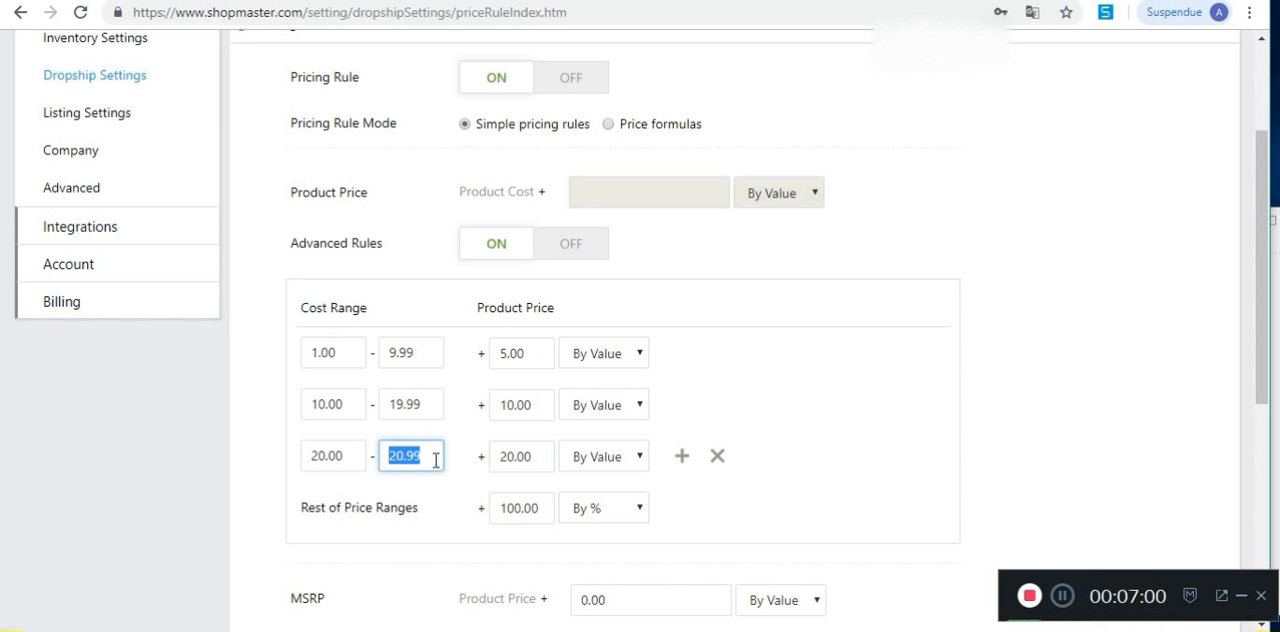
left_click(471, 538)
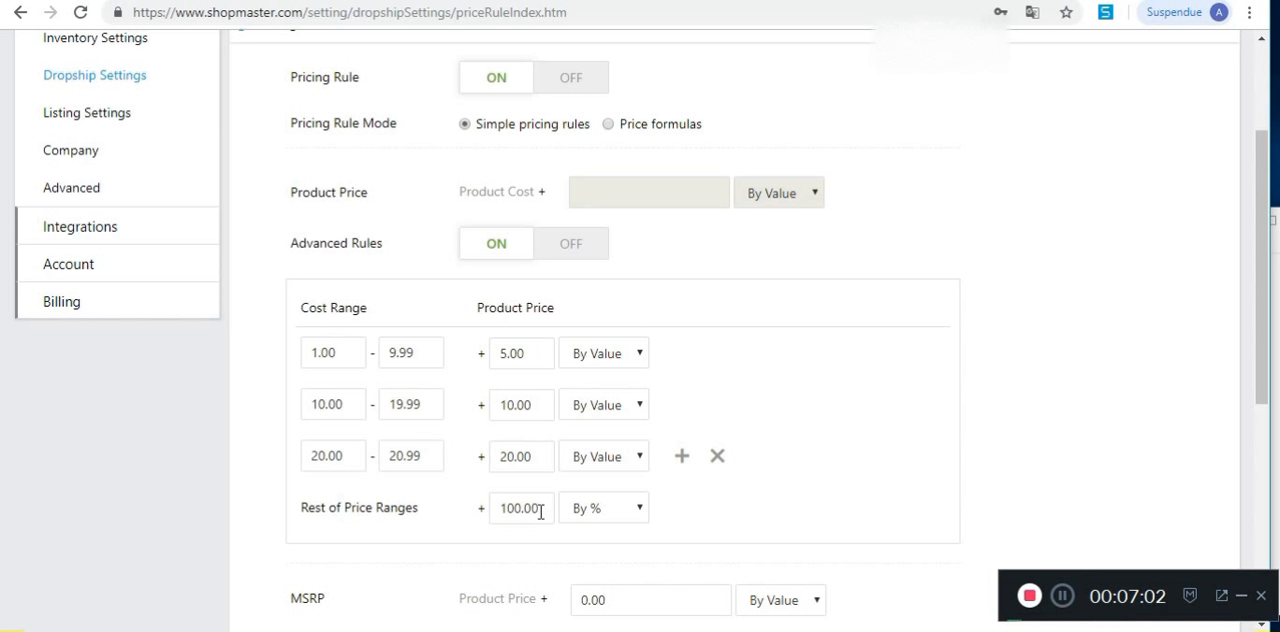
Step: Set the markup for the rest of the price ranges to 40 percent
left_click_drag(540, 512, 508, 508)
type("40")
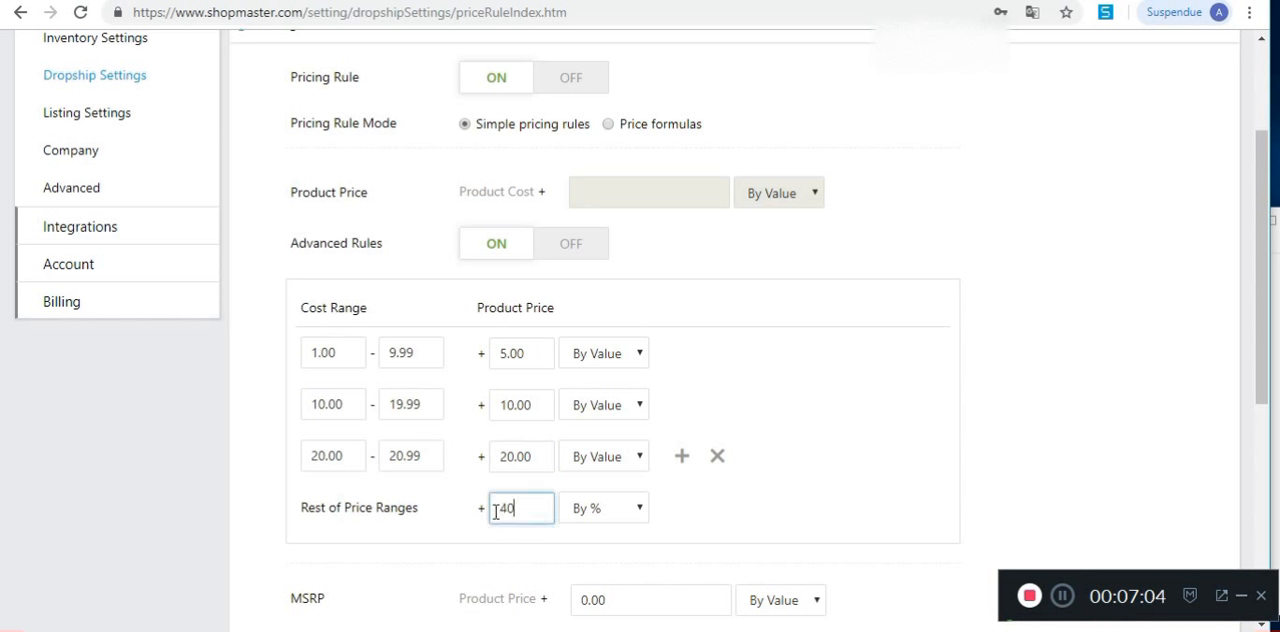
left_click(764, 535)
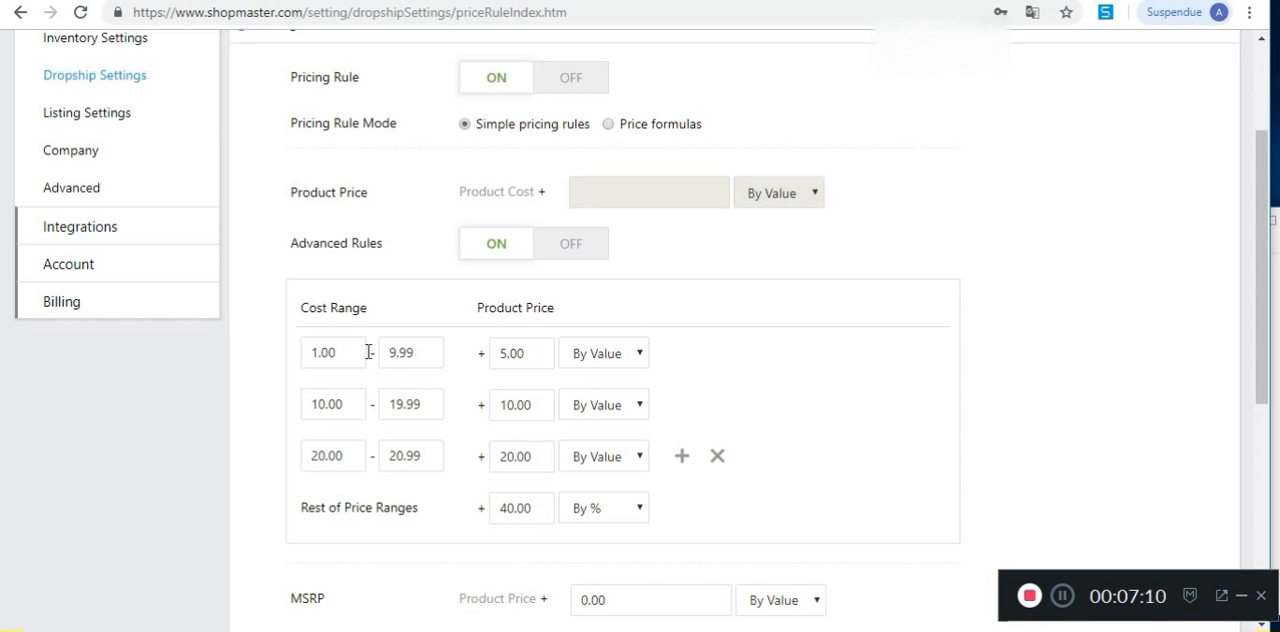
left_click(537, 356)
left_click(538, 356)
left_click_drag(538, 356, 502, 354)
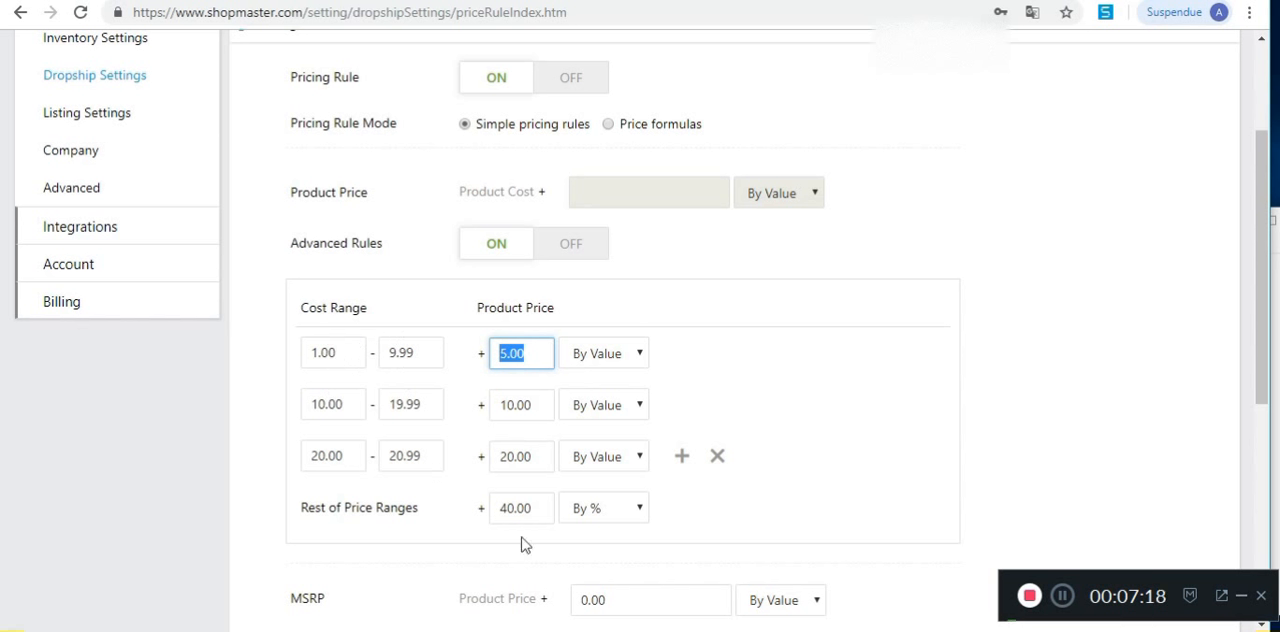
Step: Try 99 and 82 as the Assign Cents value and leave the field empty
scroll(843, 380, "down", 2)
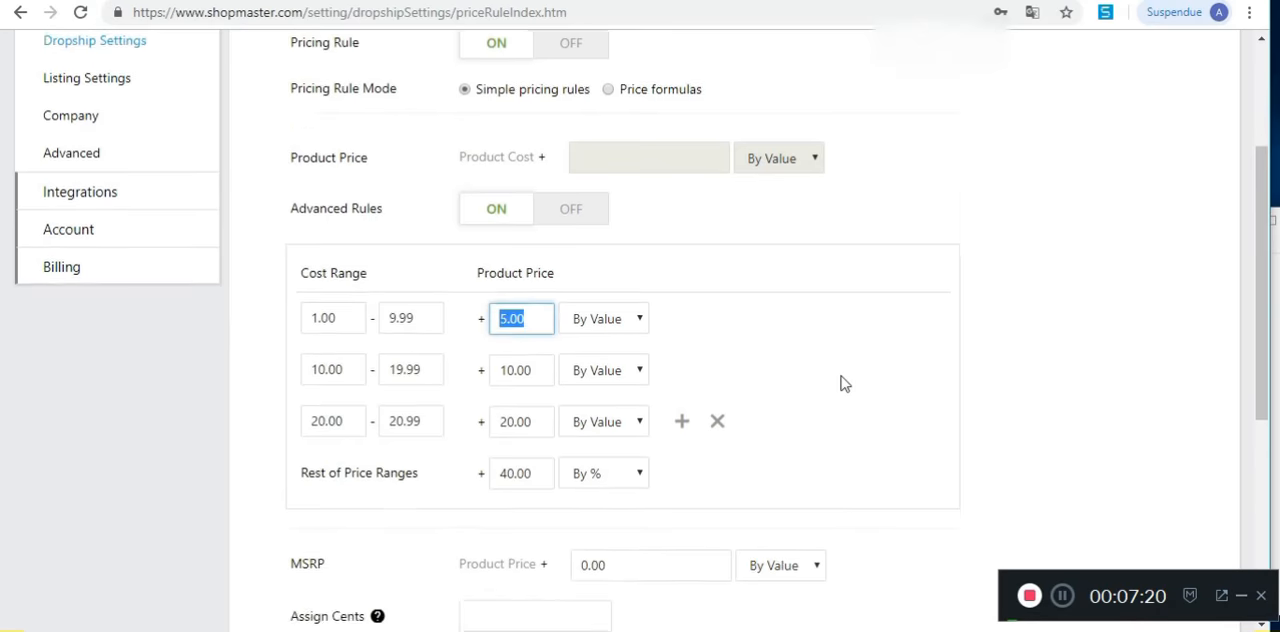
left_click(490, 472)
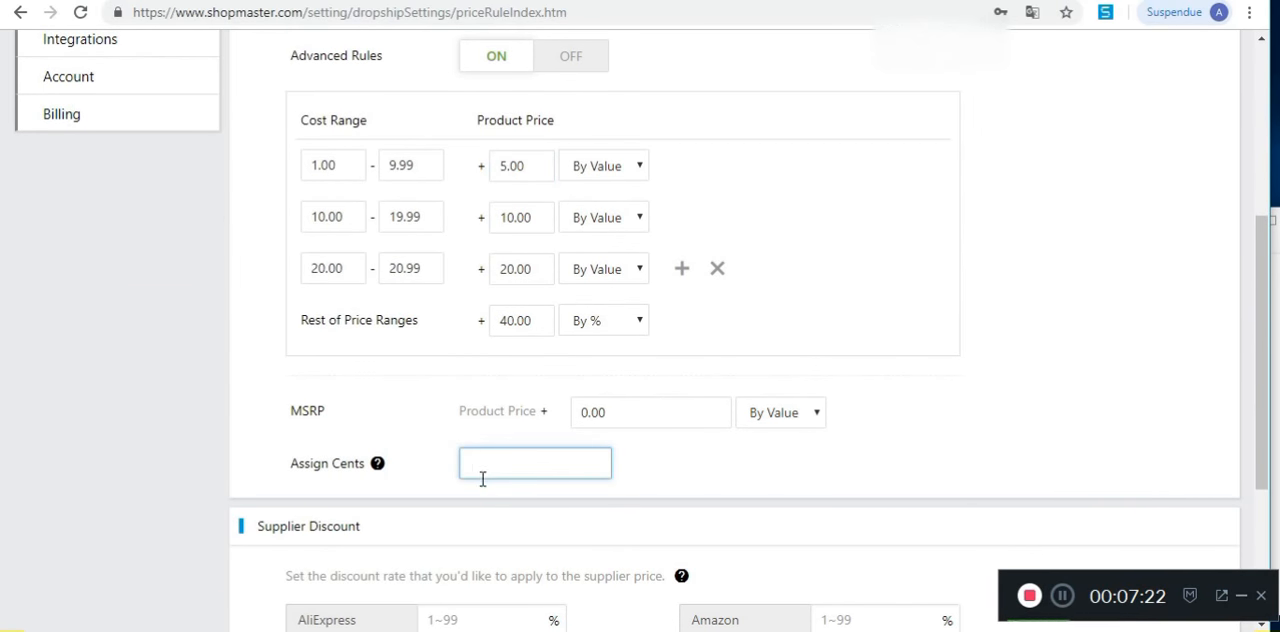
type("99")
double_click(509, 468)
left_click(512, 460)
type("82")
Step: Examine the Supplier Discount section and the discount rate that can be applied to each supplier's price
scroll(766, 484, "down", 3)
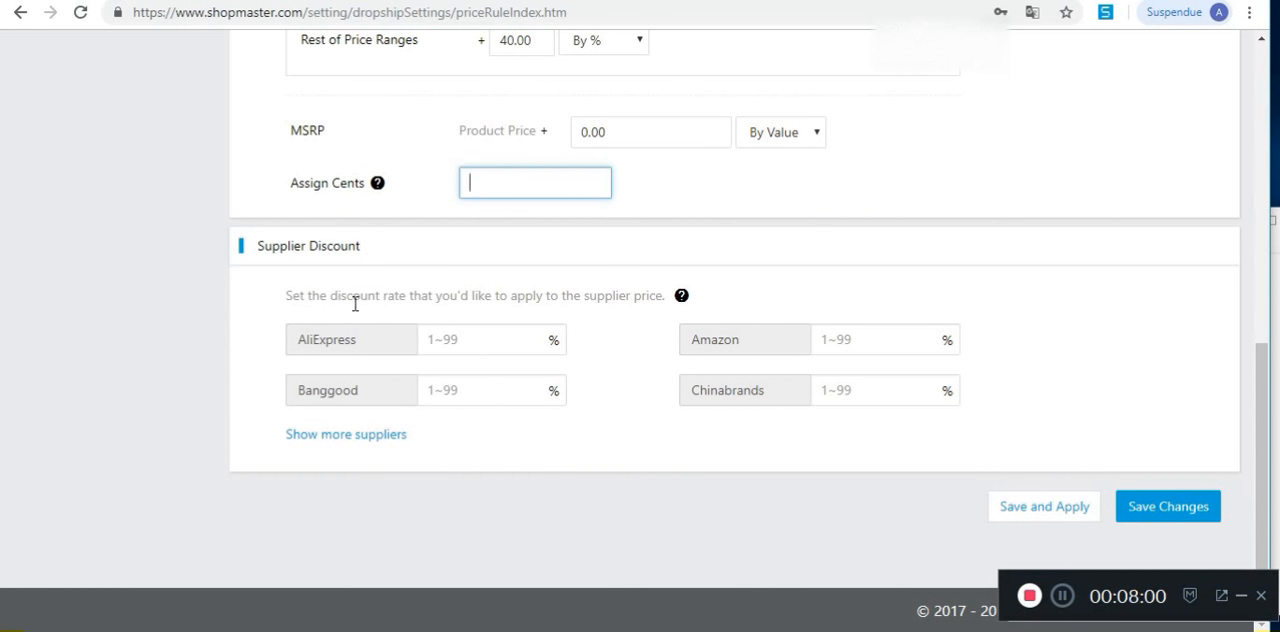
left_click_drag(285, 296, 691, 299)
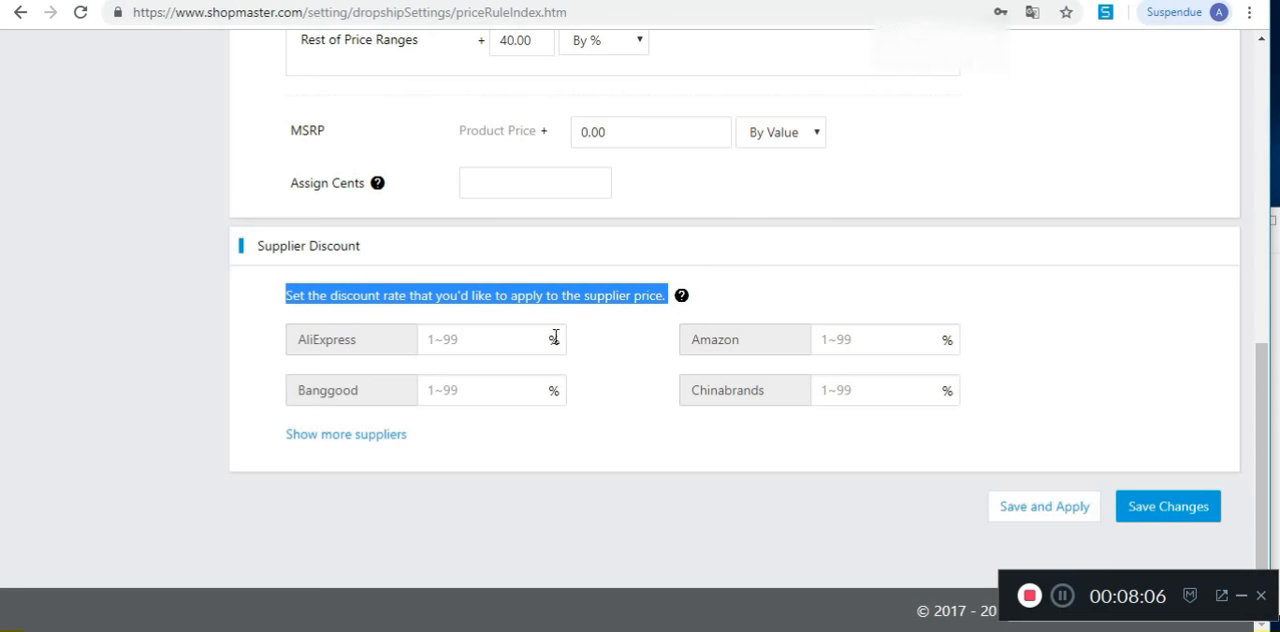
left_click(491, 340)
scroll(483, 432, "up", 1)
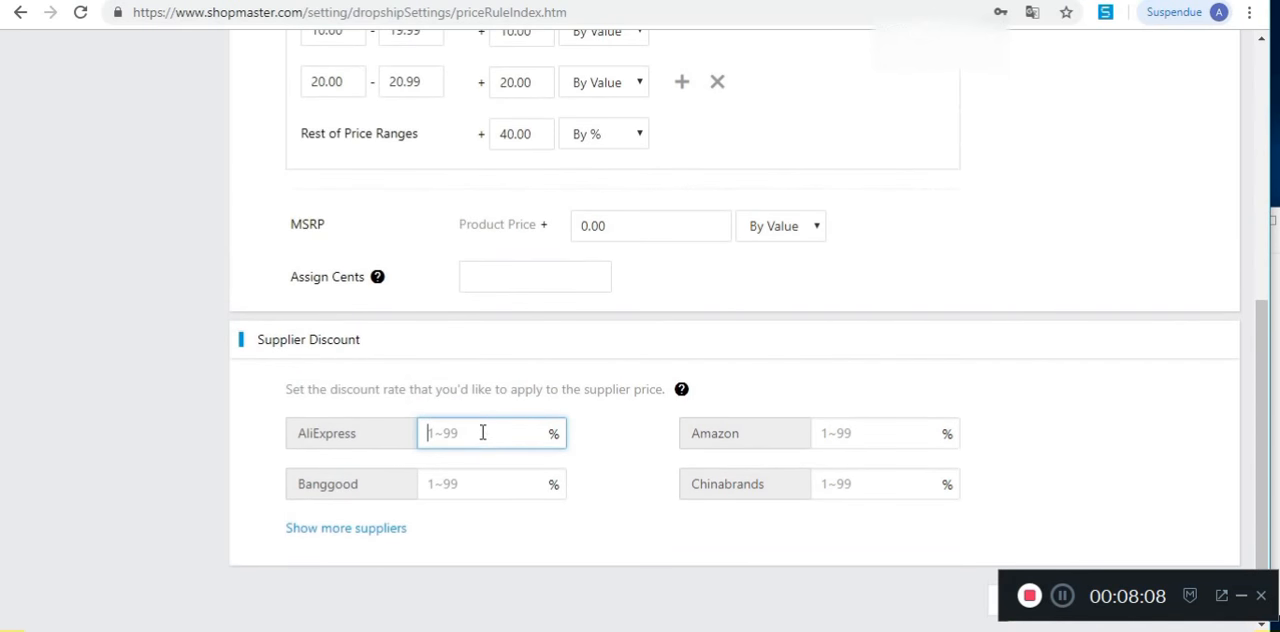
scroll(480, 422, "up", 1)
scroll(440, 390, "down", 2)
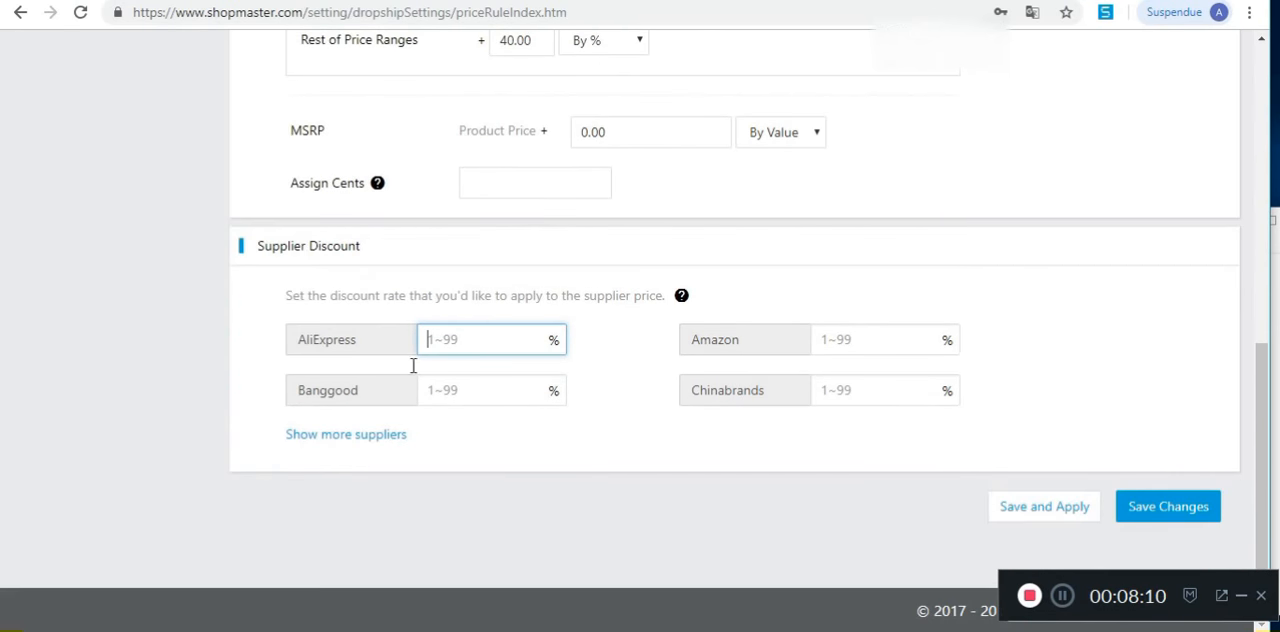
scroll(634, 380, "up", 2)
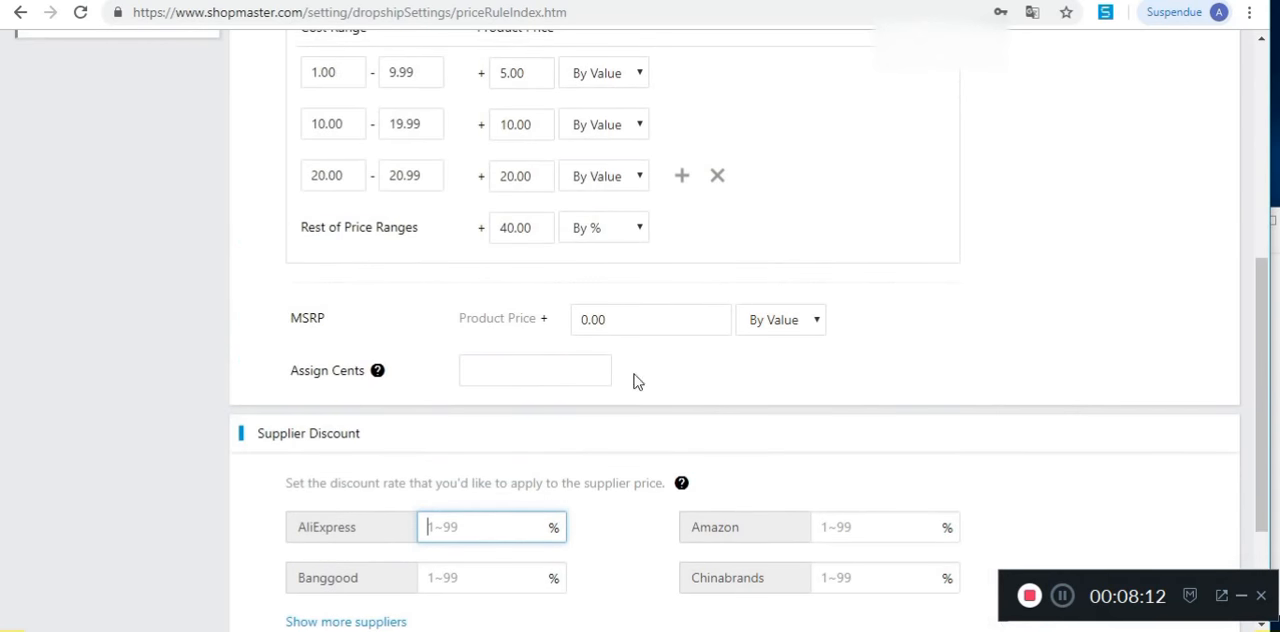
scroll(1100, 460, "down", 2)
Step: Save the changes to the pricing rules
left_click(1163, 512)
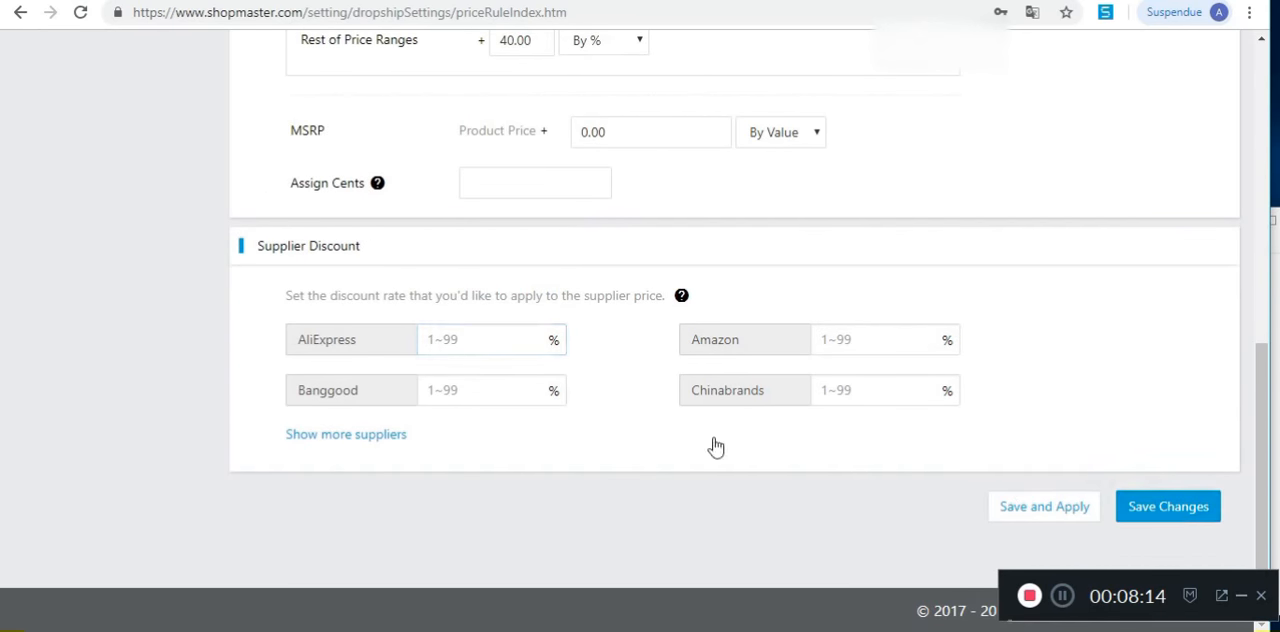
scroll(715, 430, "up", 1)
scroll(717, 410, "up", 5)
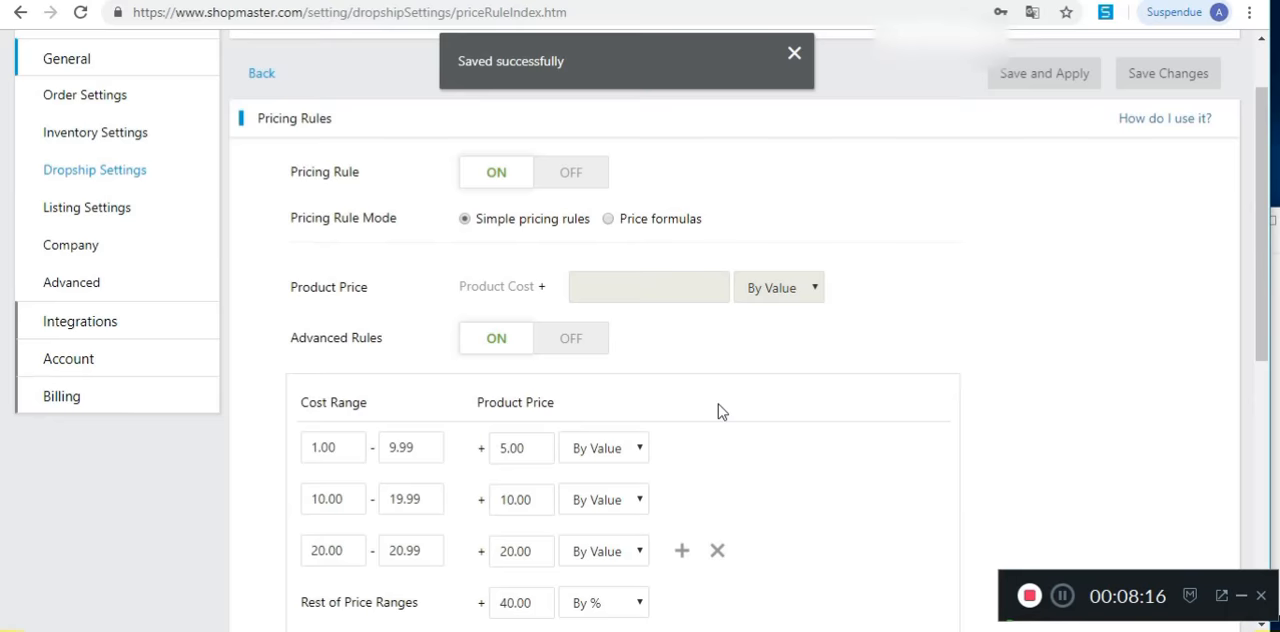
scroll(718, 404, "up", 1)
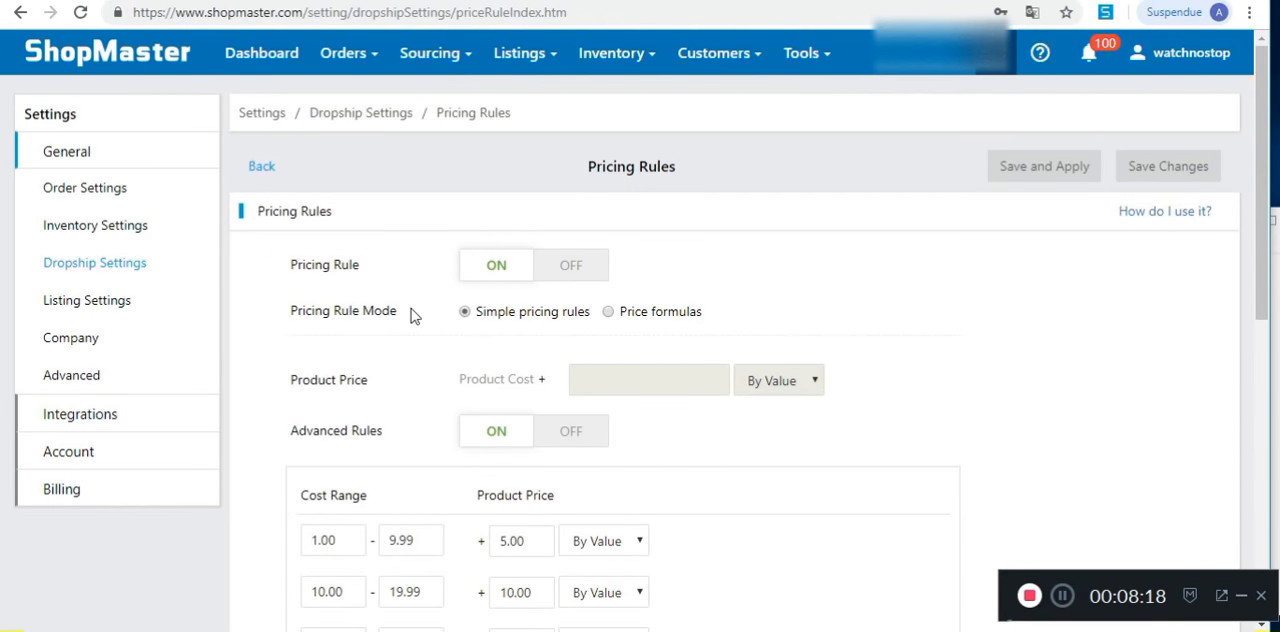
Step: Open the Auto Order Settings from the dropship settings and examine the auto fulfillment and override phone number options
left_click(121, 264)
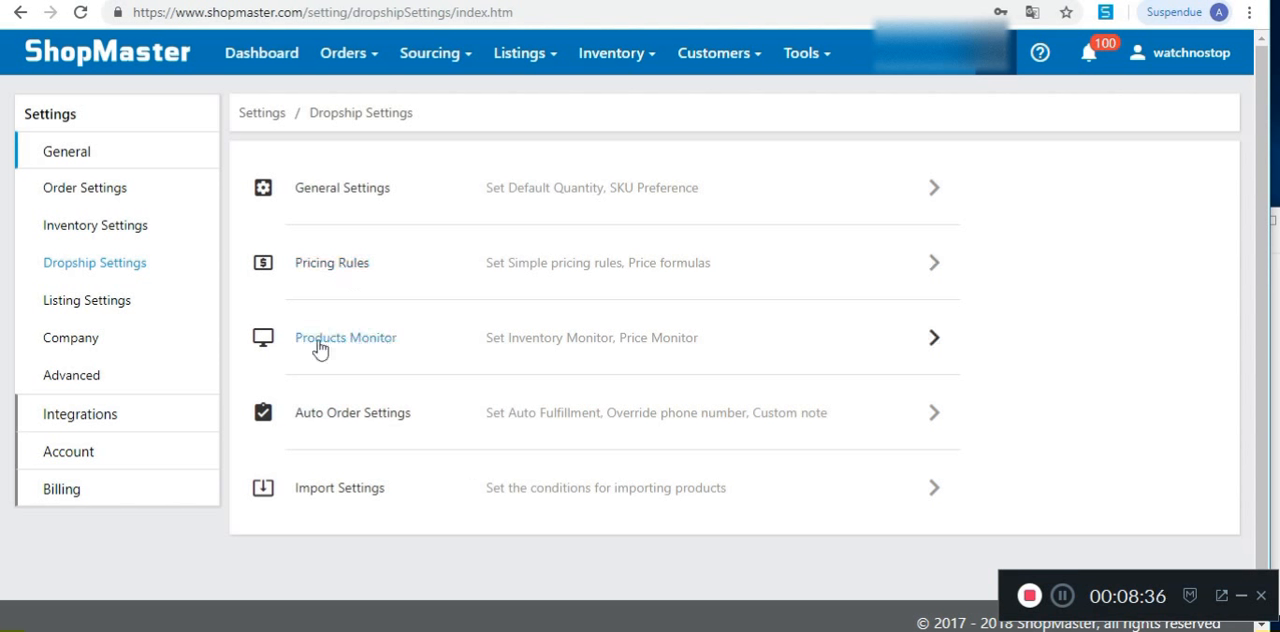
left_click(376, 419)
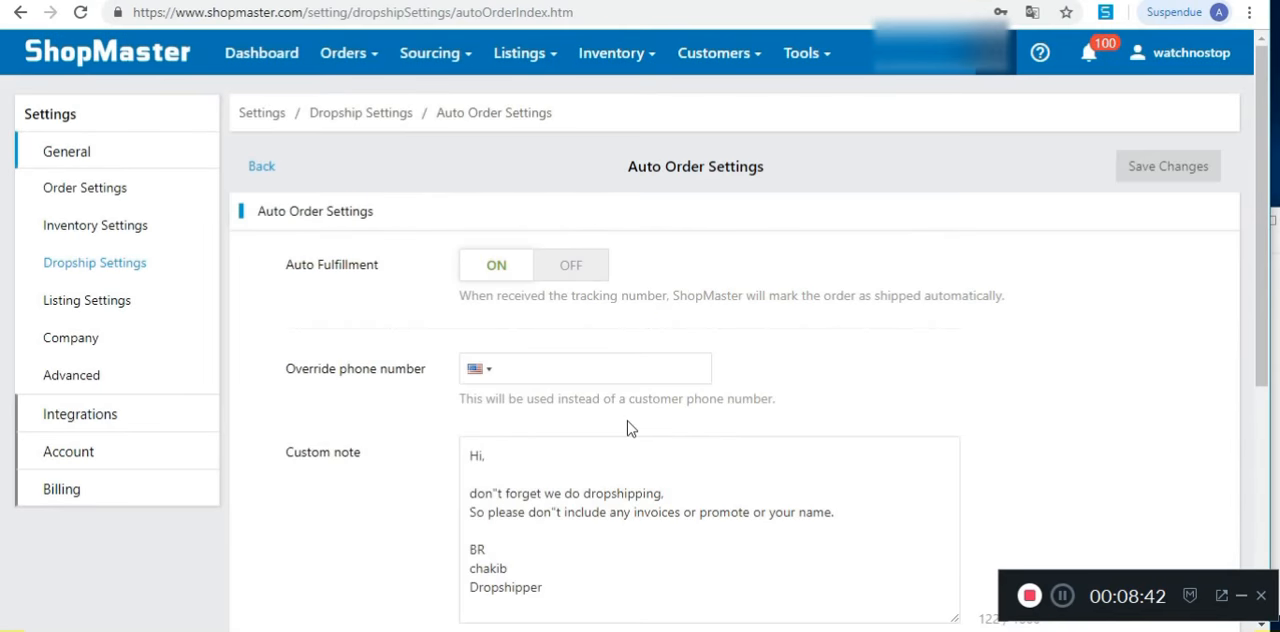
scroll(769, 294, "down", 1)
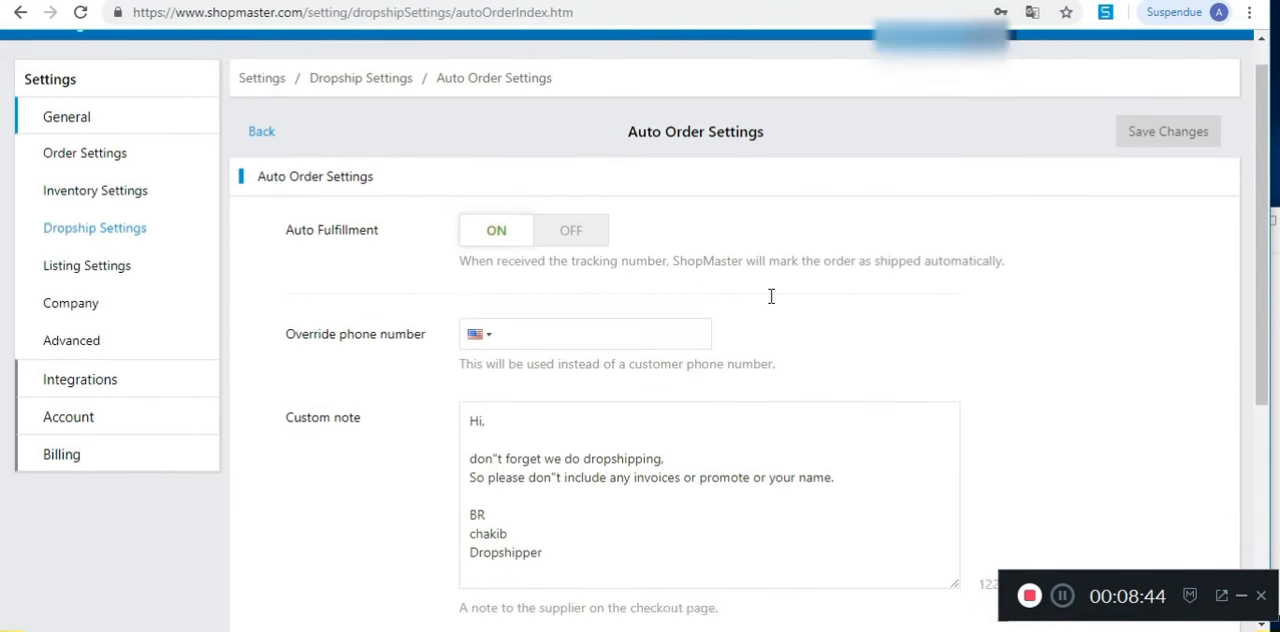
left_click(575, 284)
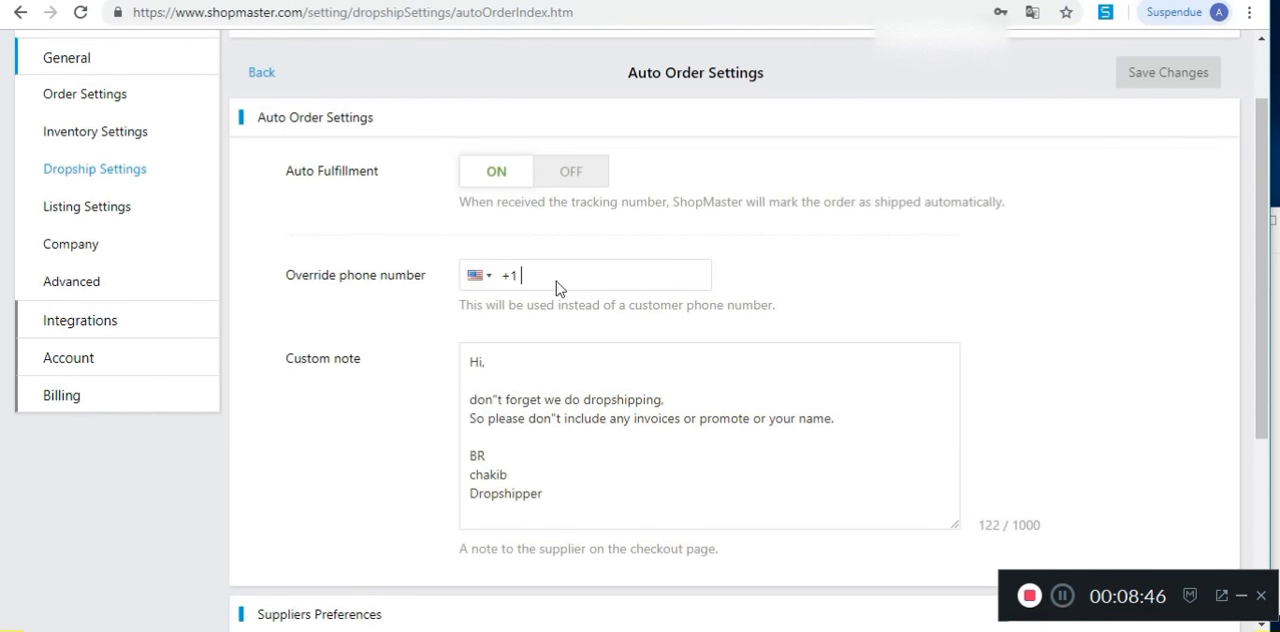
left_click(560, 303)
left_click_drag(799, 308, 428, 309)
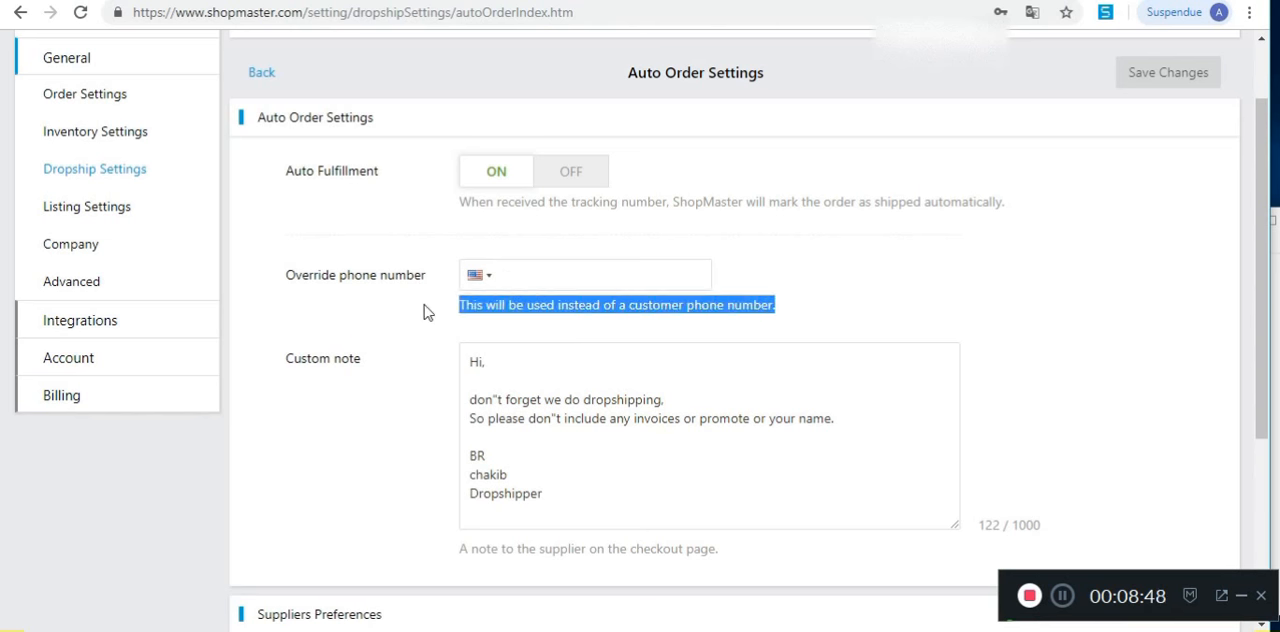
left_click(806, 306)
scroll(724, 374, "down", 1)
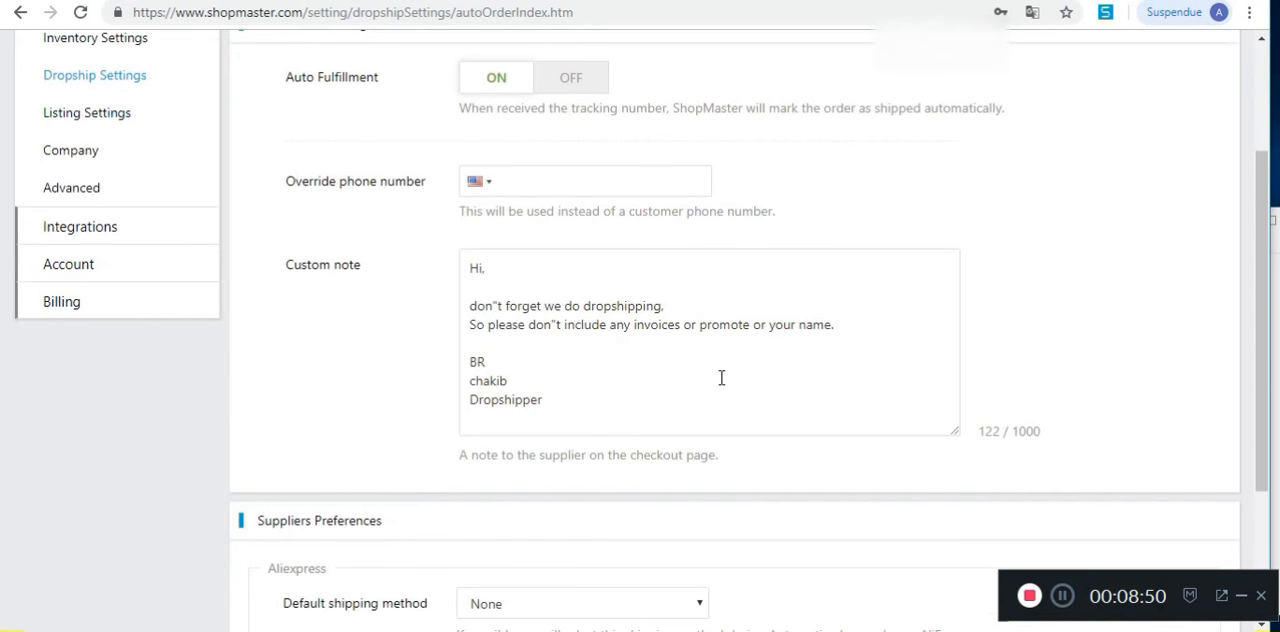
Step: Review the custom note to the supplier and insert "PLease" before the sentence about not forgetting dropshipping
left_click(539, 268)
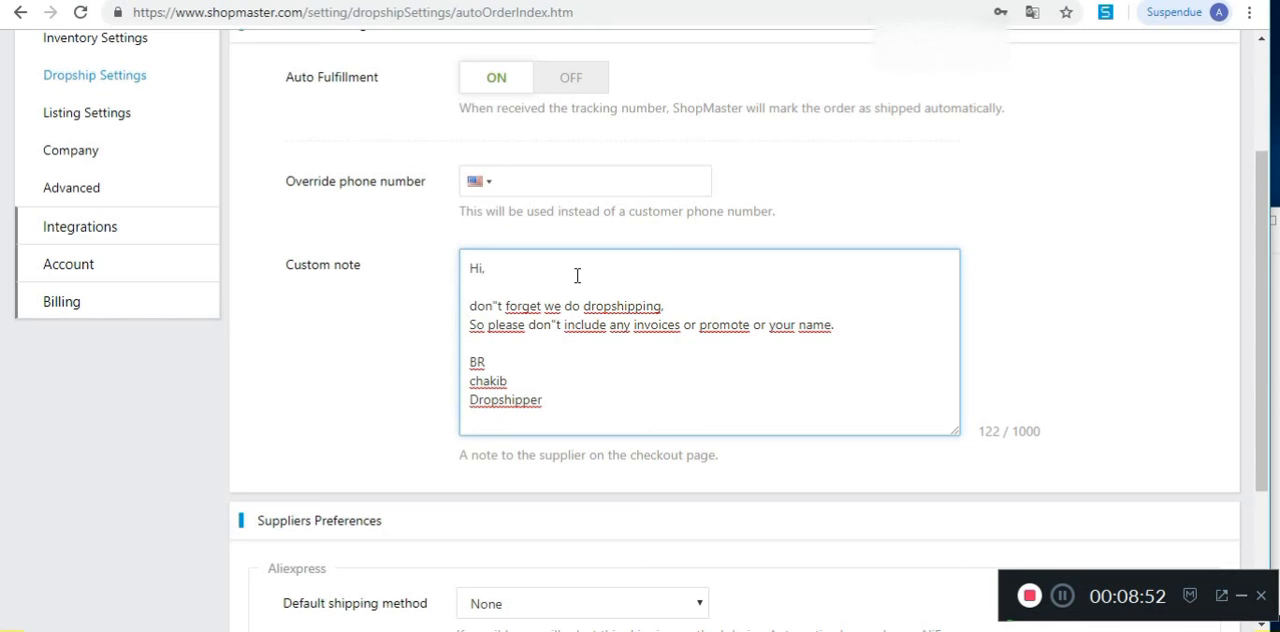
left_click_drag(466, 266, 653, 417)
left_click(653, 417)
left_click(502, 289)
left_click(462, 272)
left_click_drag(523, 271, 624, 407)
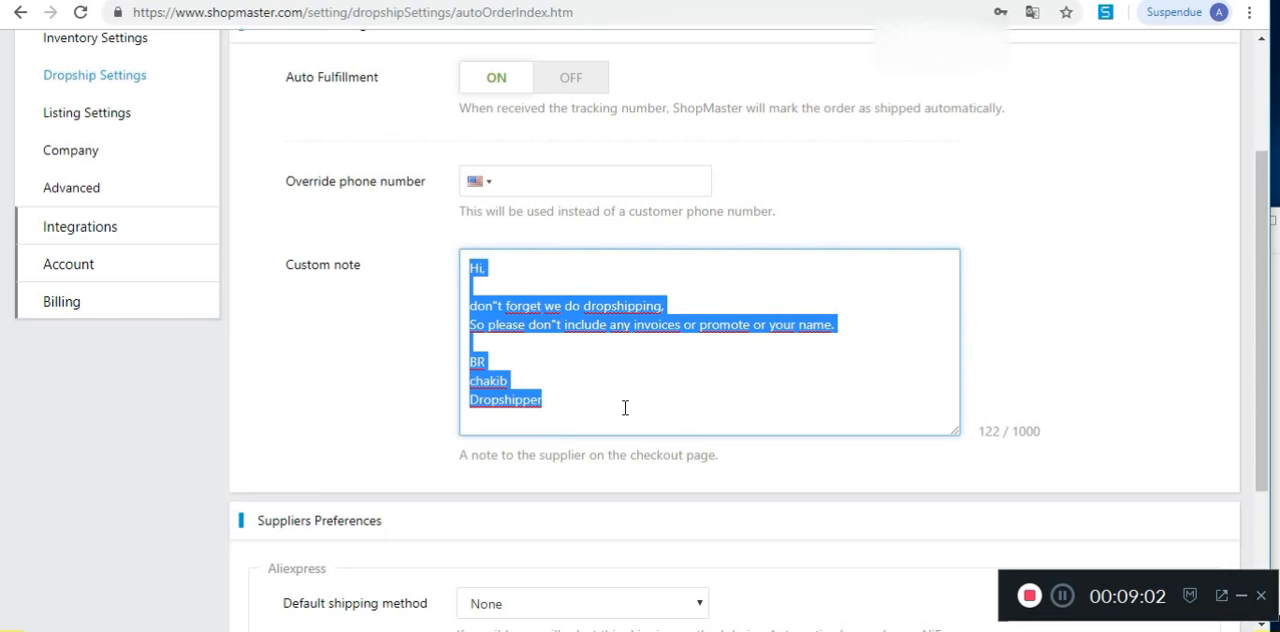
left_click(546, 289)
left_click(472, 306)
type("PLease")
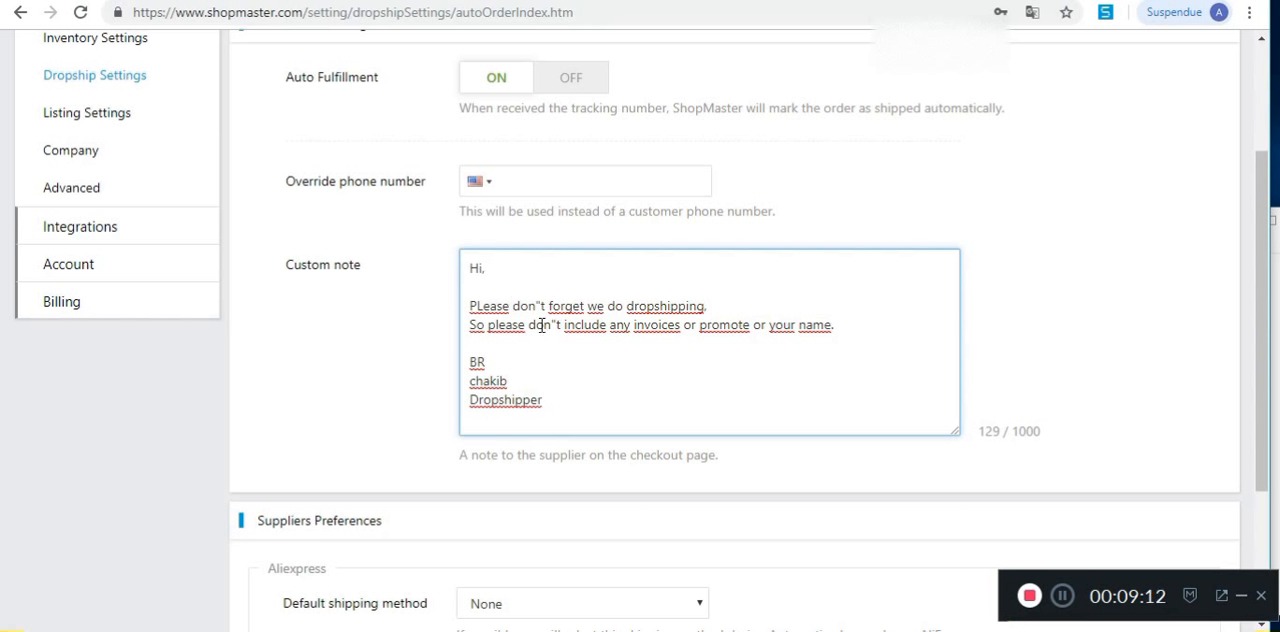
Step: In the custom note, shorten "So please don"t include" to "Don"t include" and insert "product" after "promote"
left_click_drag(504, 326, 472, 330)
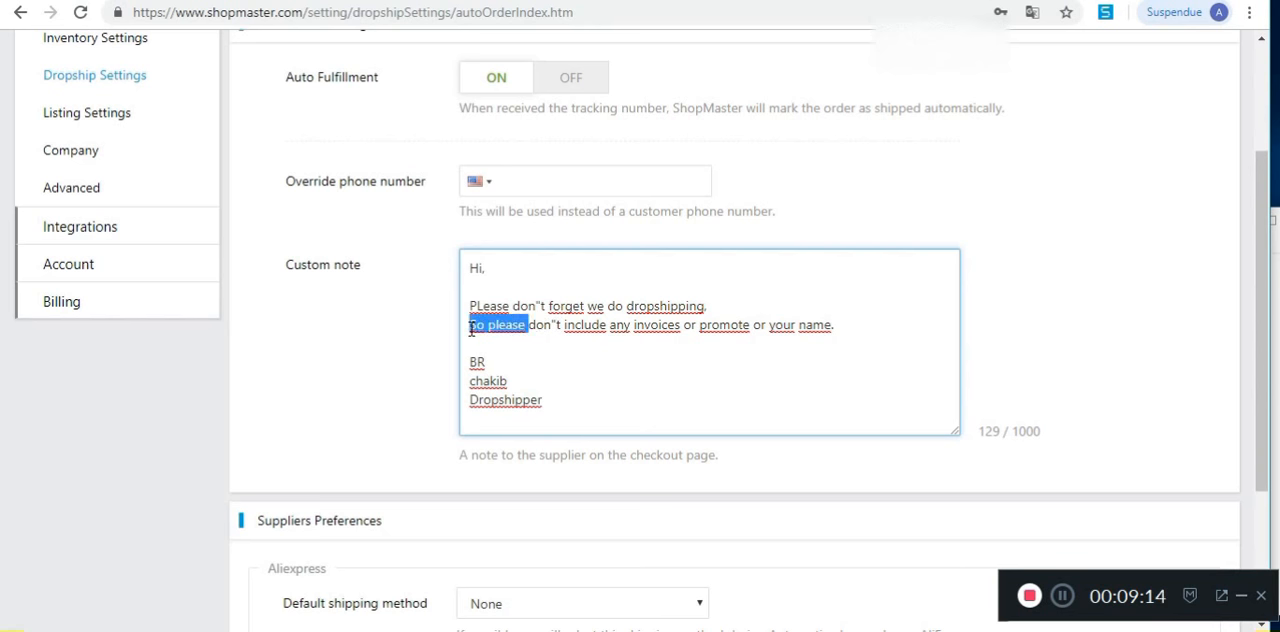
key("BackSpace")
key("Delete")
type("D")
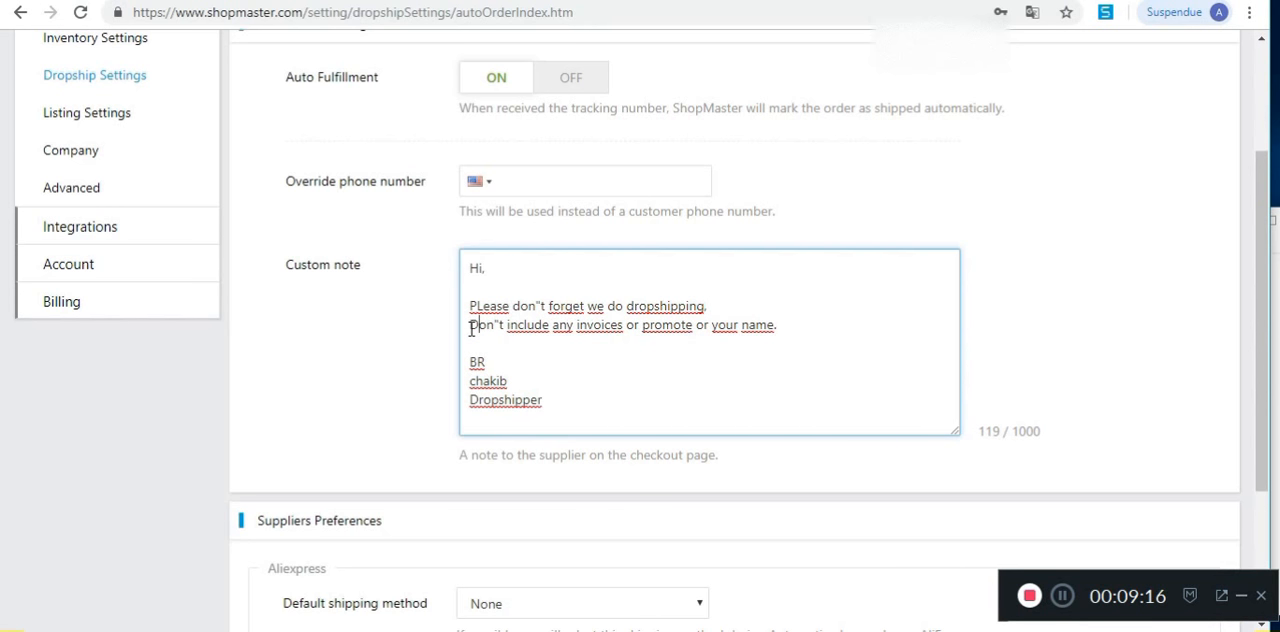
left_click(694, 326)
type("product")
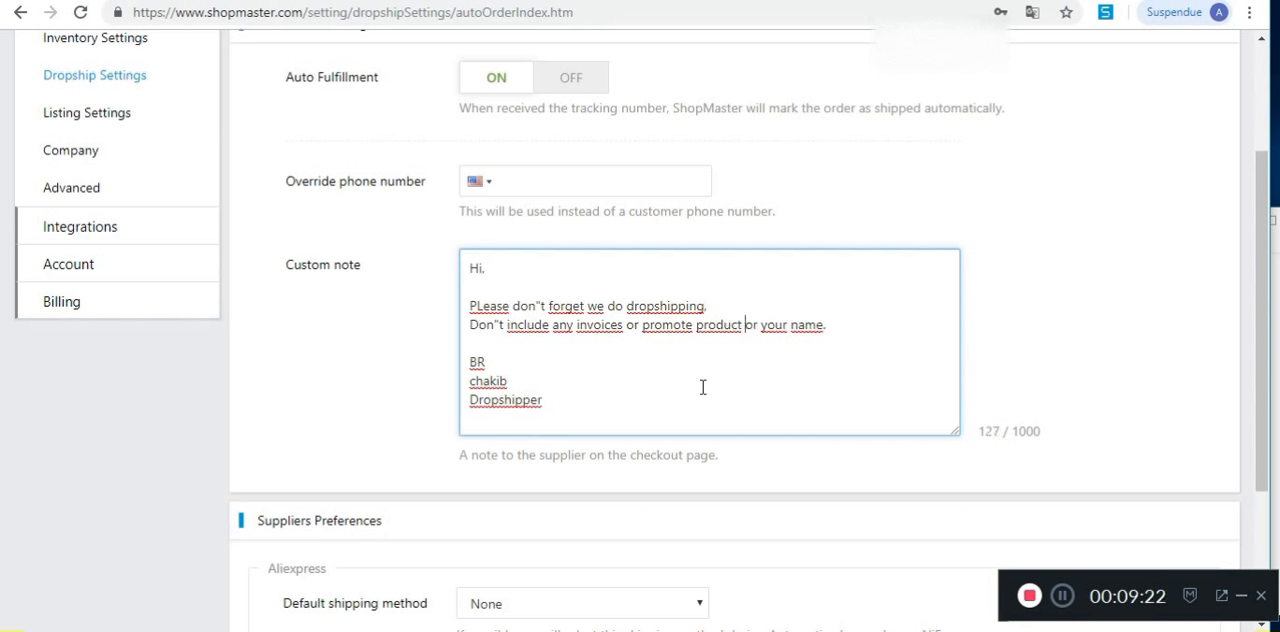
Step: Save the auto order settings with the edited custom note
left_click(510, 365)
left_click(860, 339)
left_click(608, 406)
scroll(1071, 409, "down", 2)
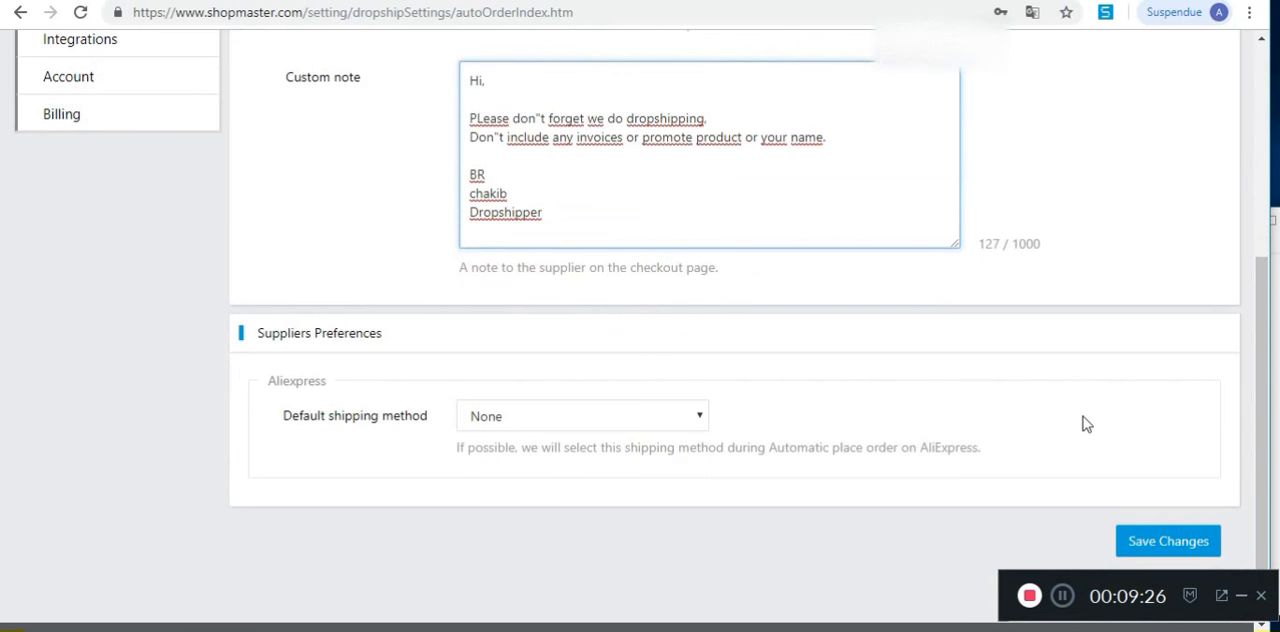
left_click(1167, 510)
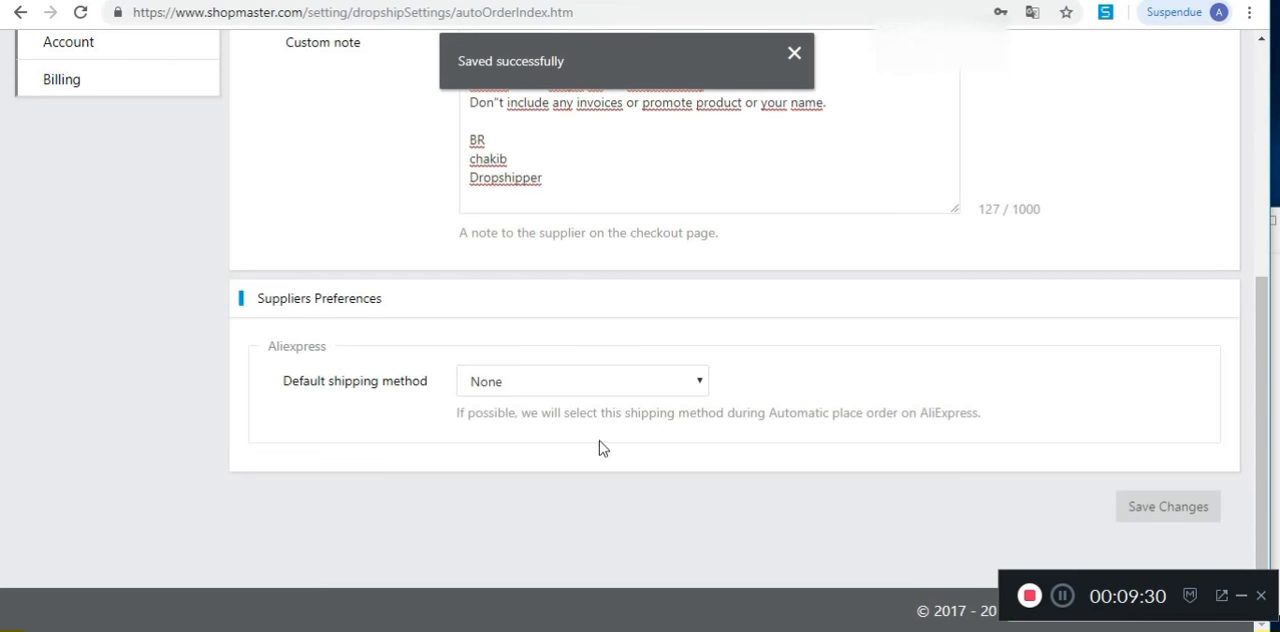
Step: Set the AliExpress default shipping method to ePacket under Suppliers Preferences and save the auto order settings
left_click(596, 383)
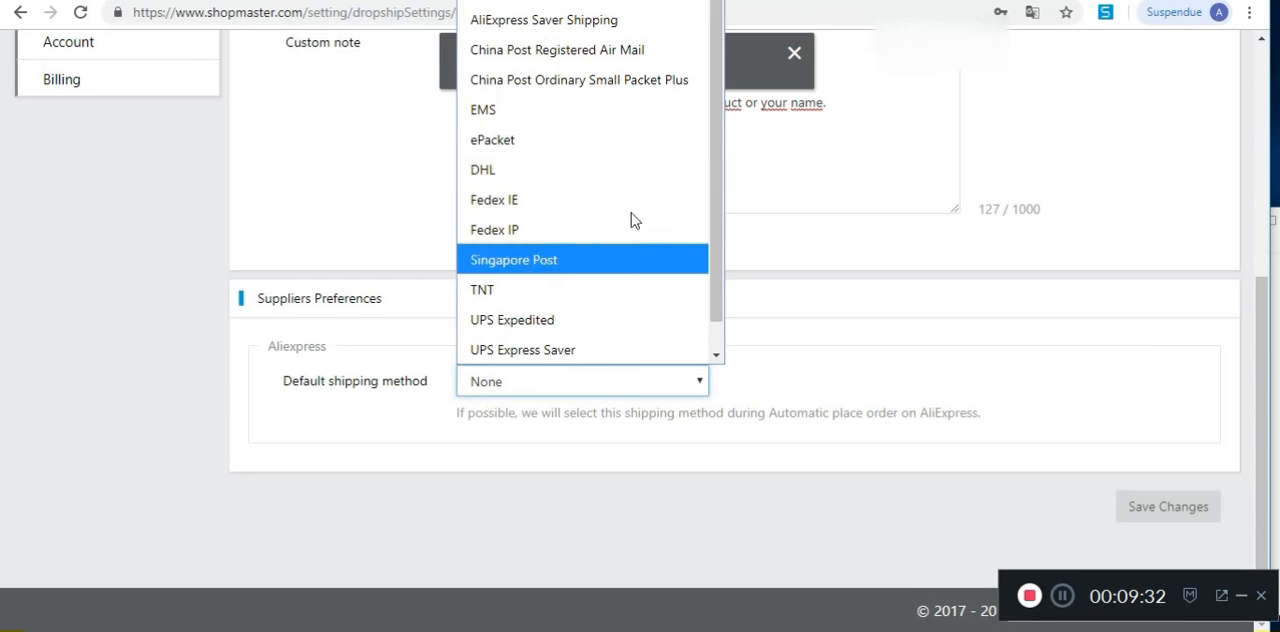
left_click(779, 312)
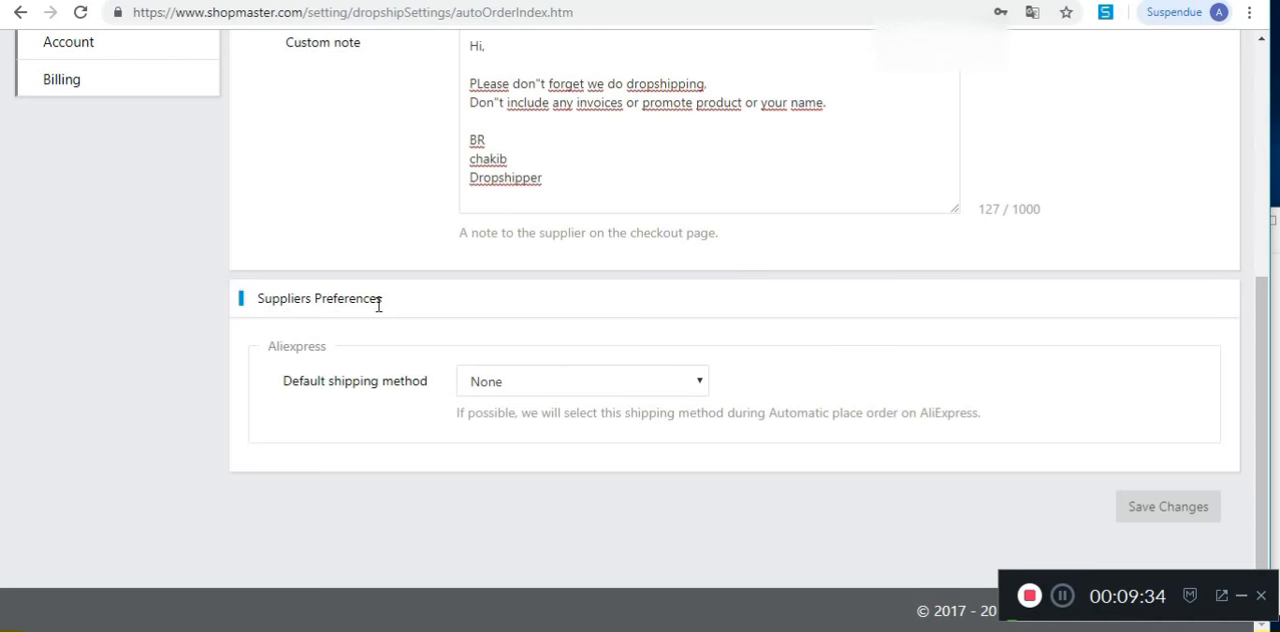
left_click_drag(294, 380, 511, 389)
left_click(530, 385)
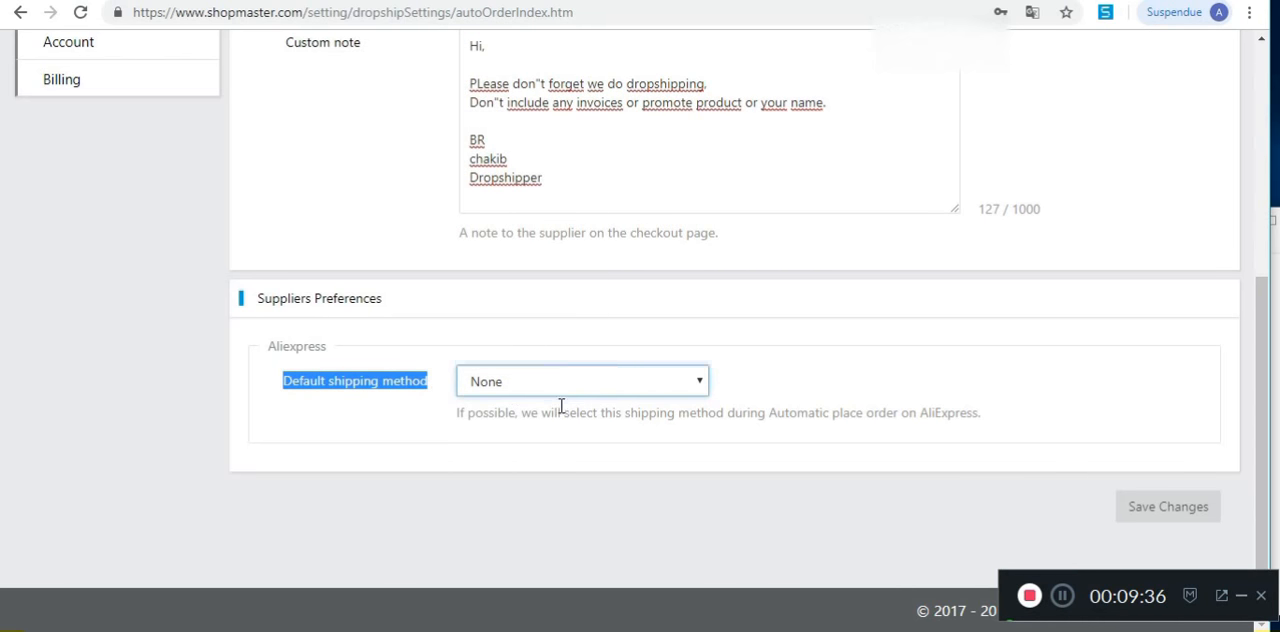
left_click(540, 145)
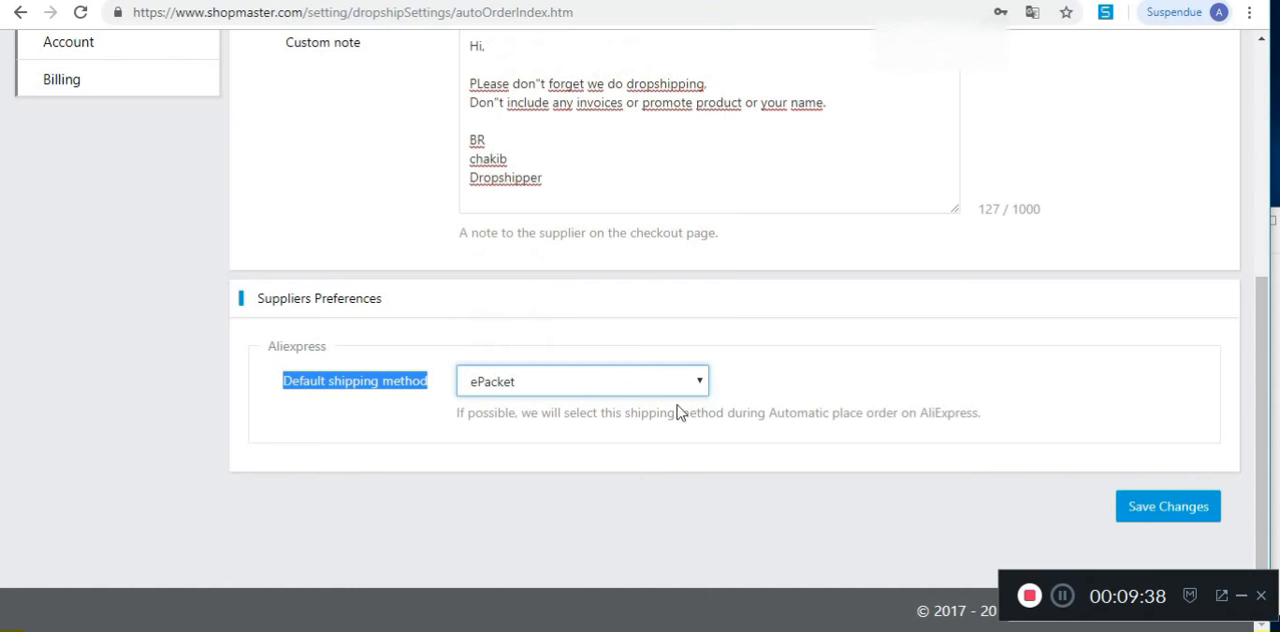
left_click(1123, 503)
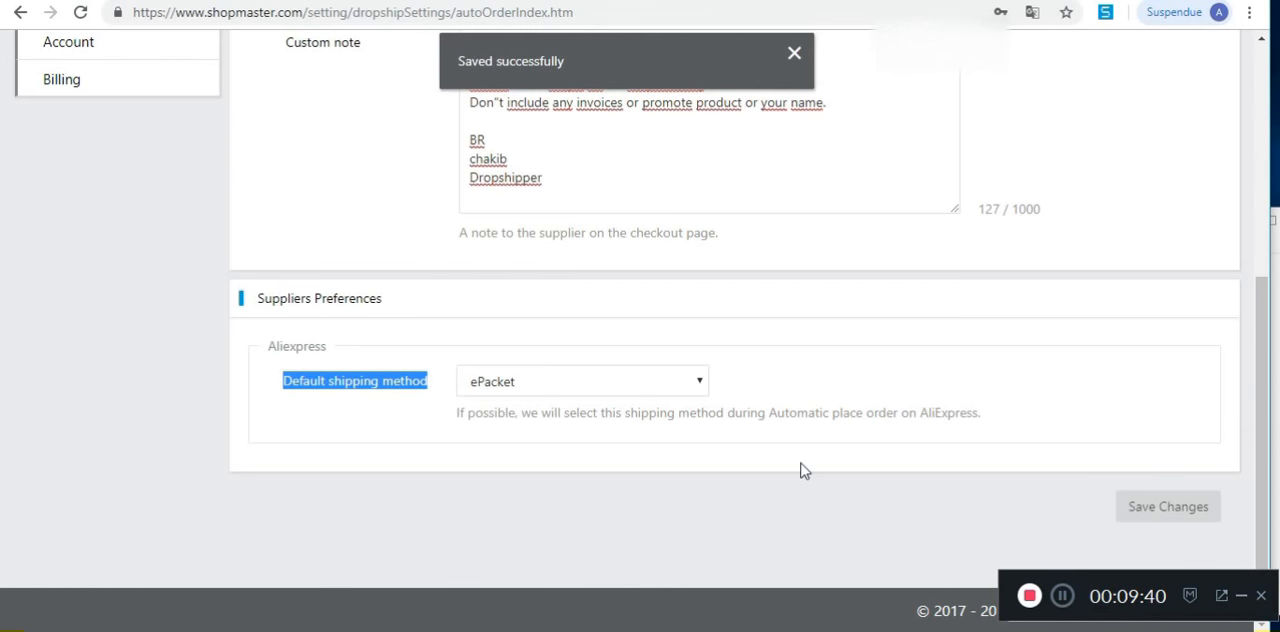
Step: Return to the Dropship Settings overview and review the available settings categories
scroll(740, 493, "up", 5)
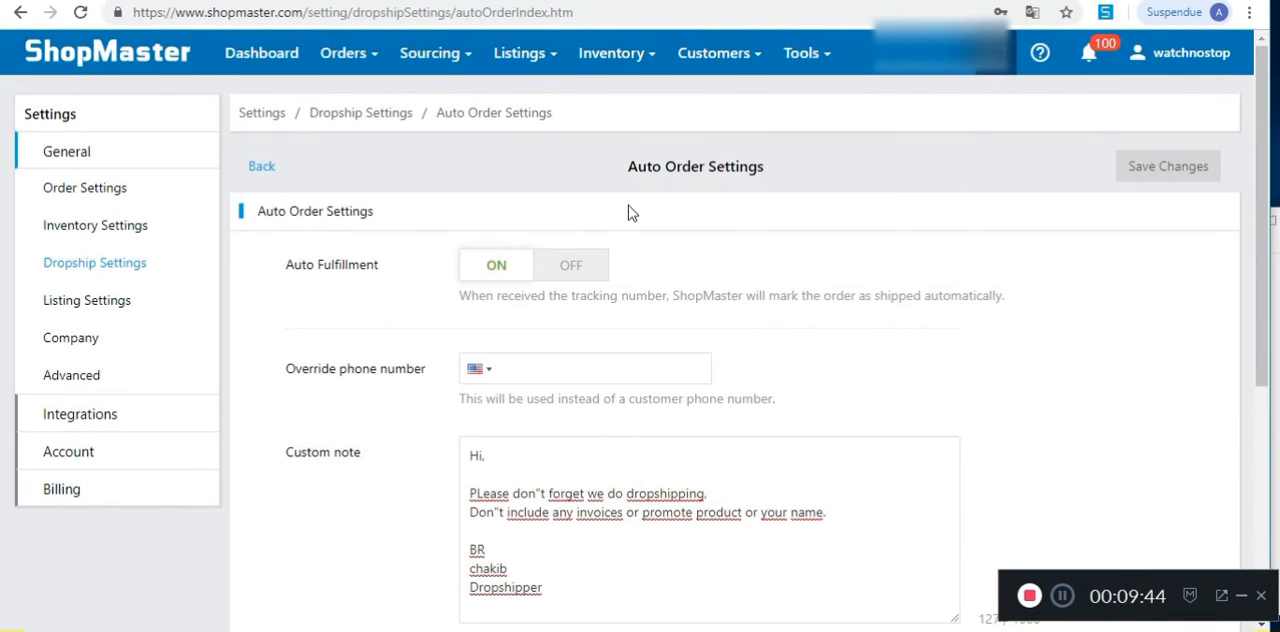
left_click(112, 264)
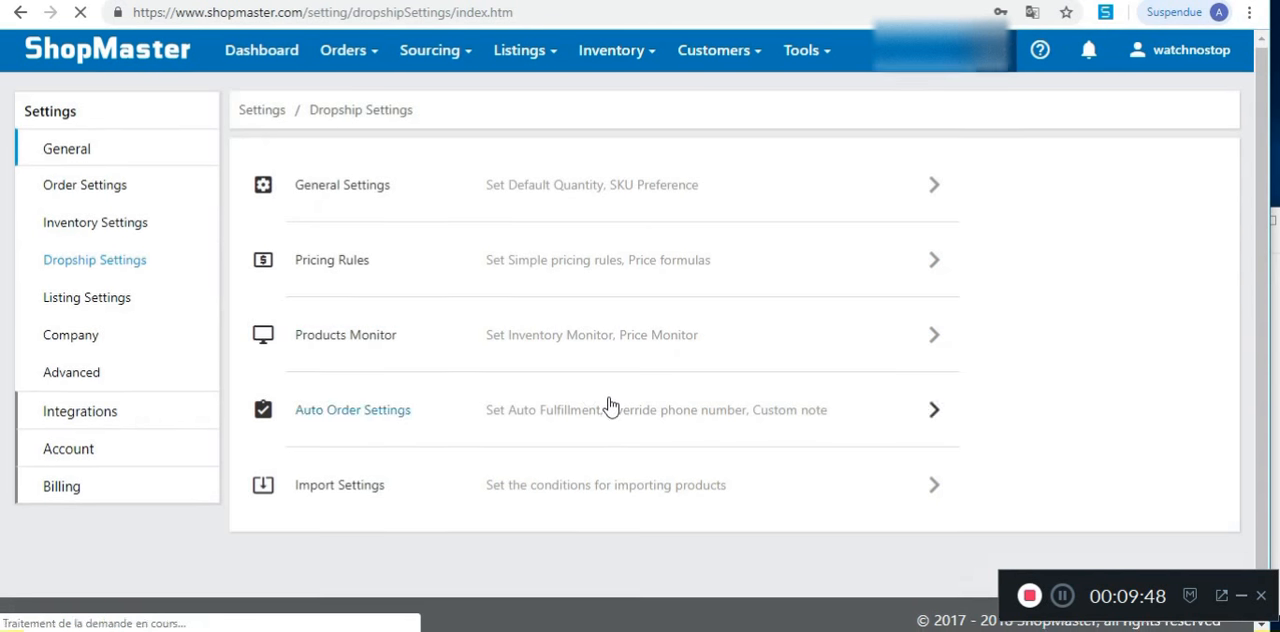
scroll(540, 447, "down", 1)
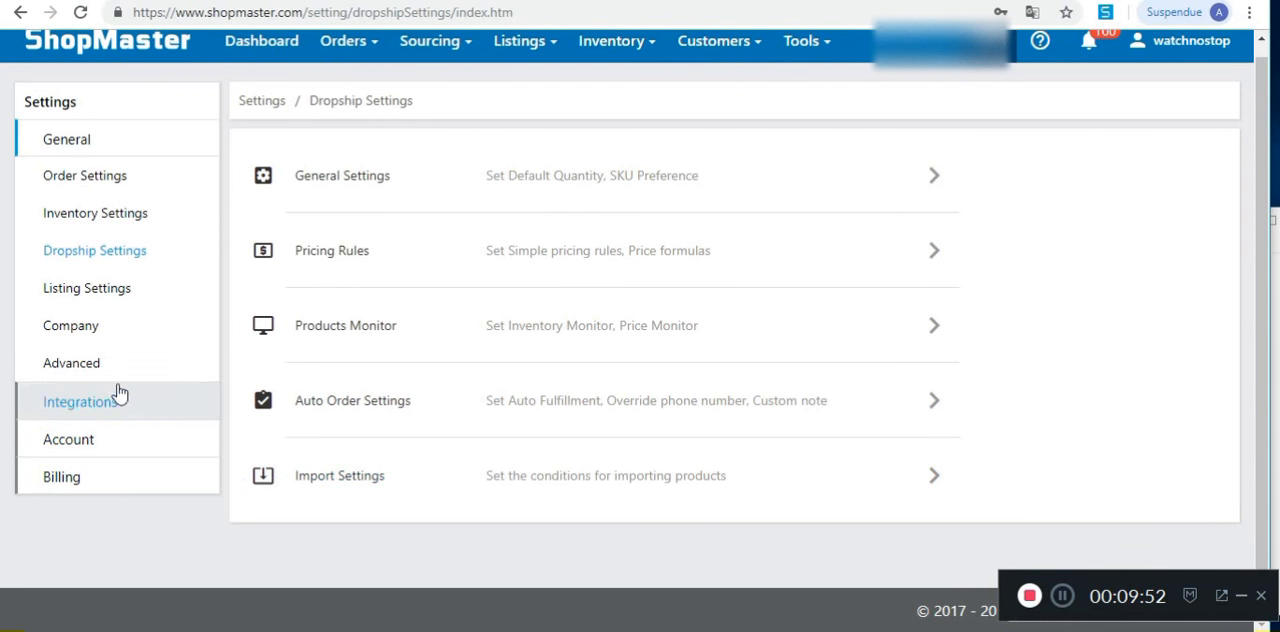
scroll(440, 400, "up", 1)
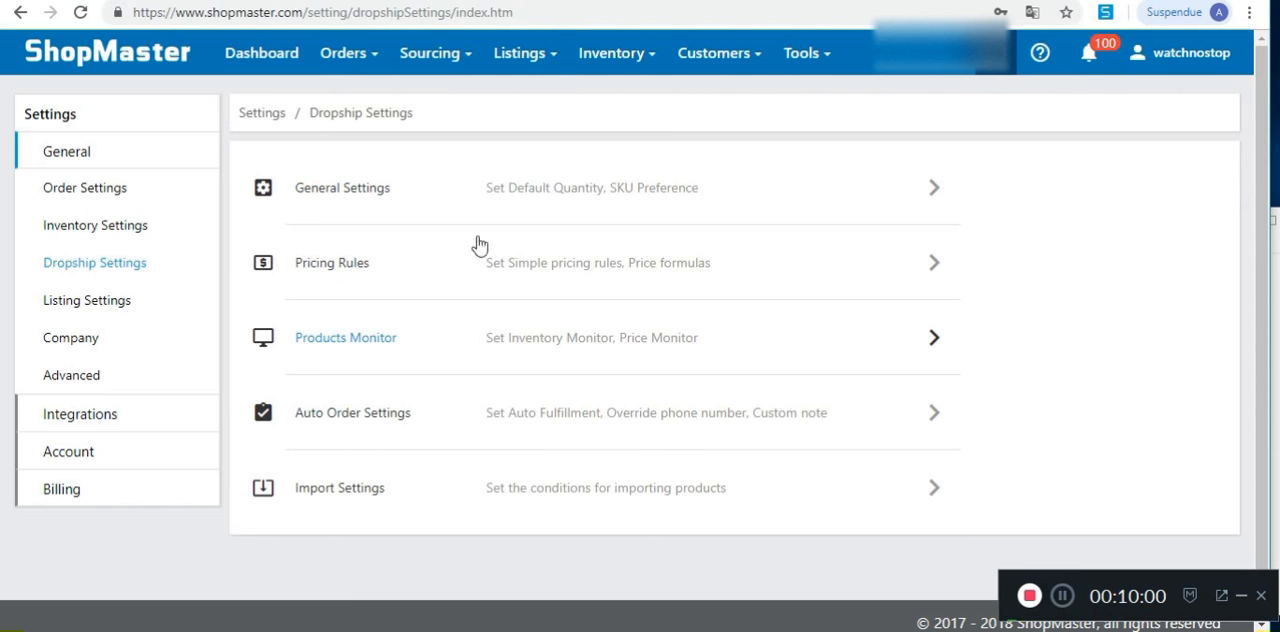
Step: Open the eBay listing manager and look over its draft listings page
mouse_move(500, 57)
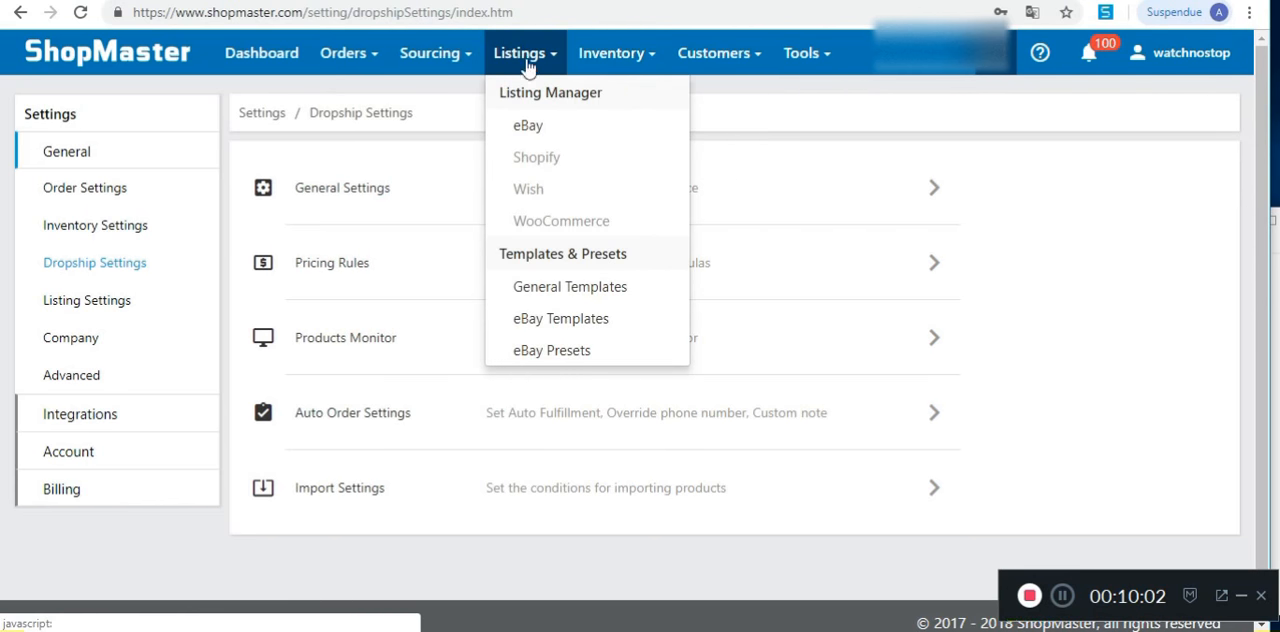
left_click(551, 131)
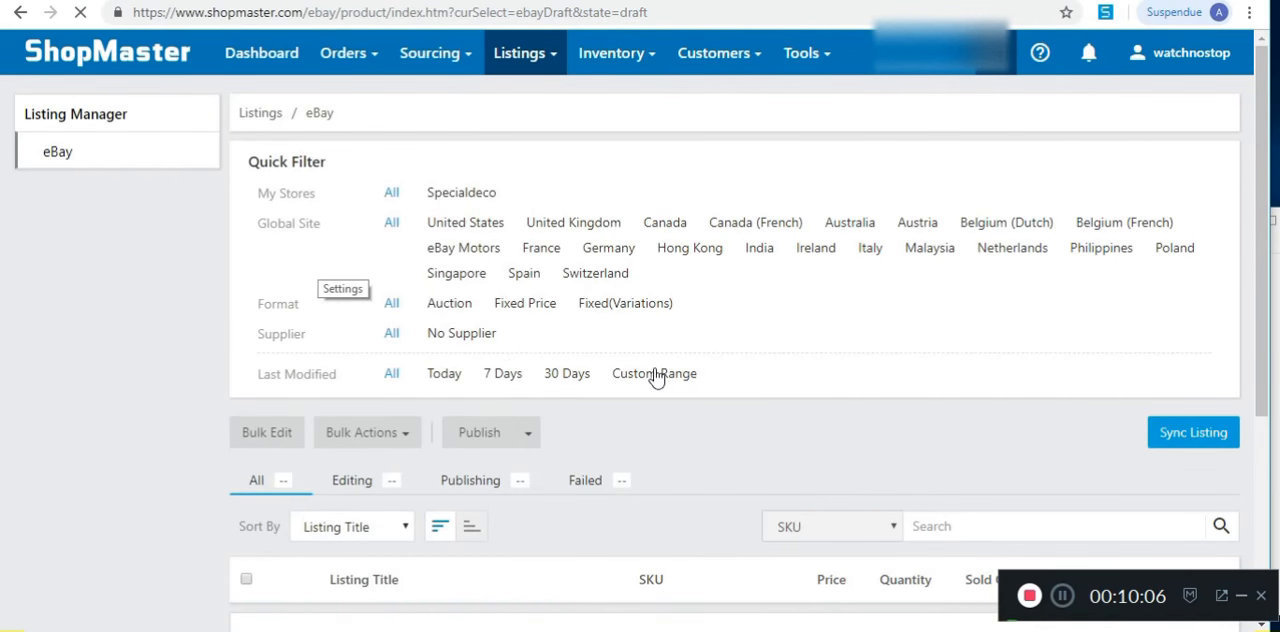
scroll(656, 378, "down", 3)
scroll(655, 376, "up", 3)
mouse_move(557, 58)
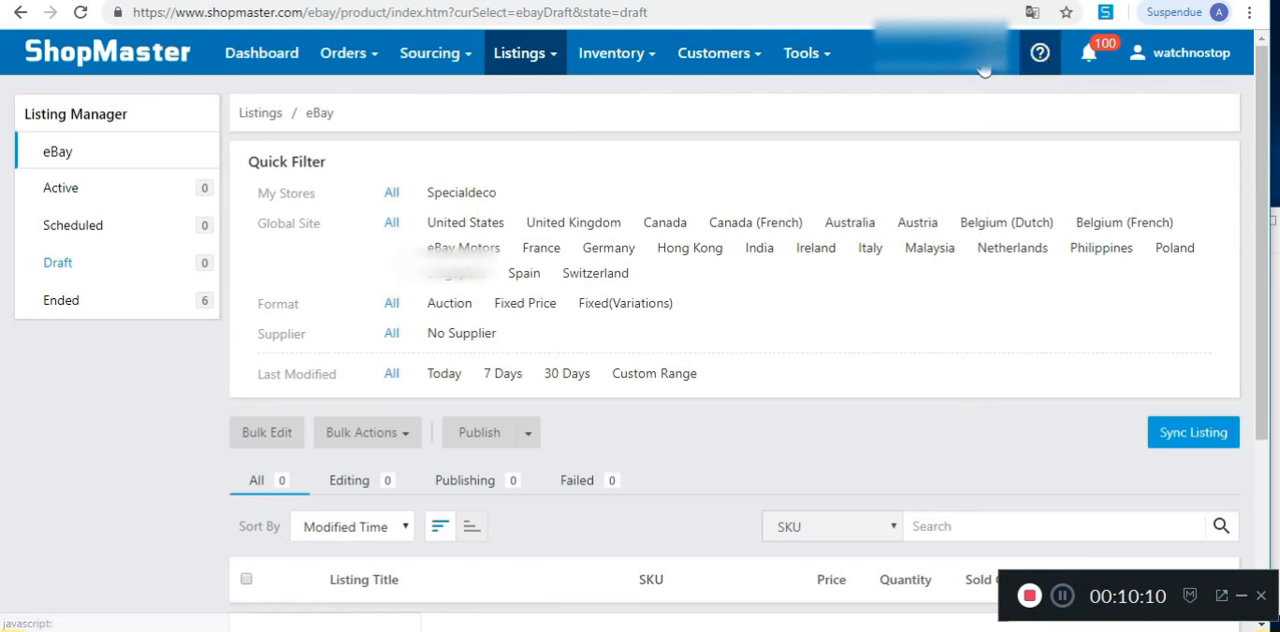
Step: Open the Manage Channels settings, remove the connected eBay store, and reload the page
mouse_move(990, 62)
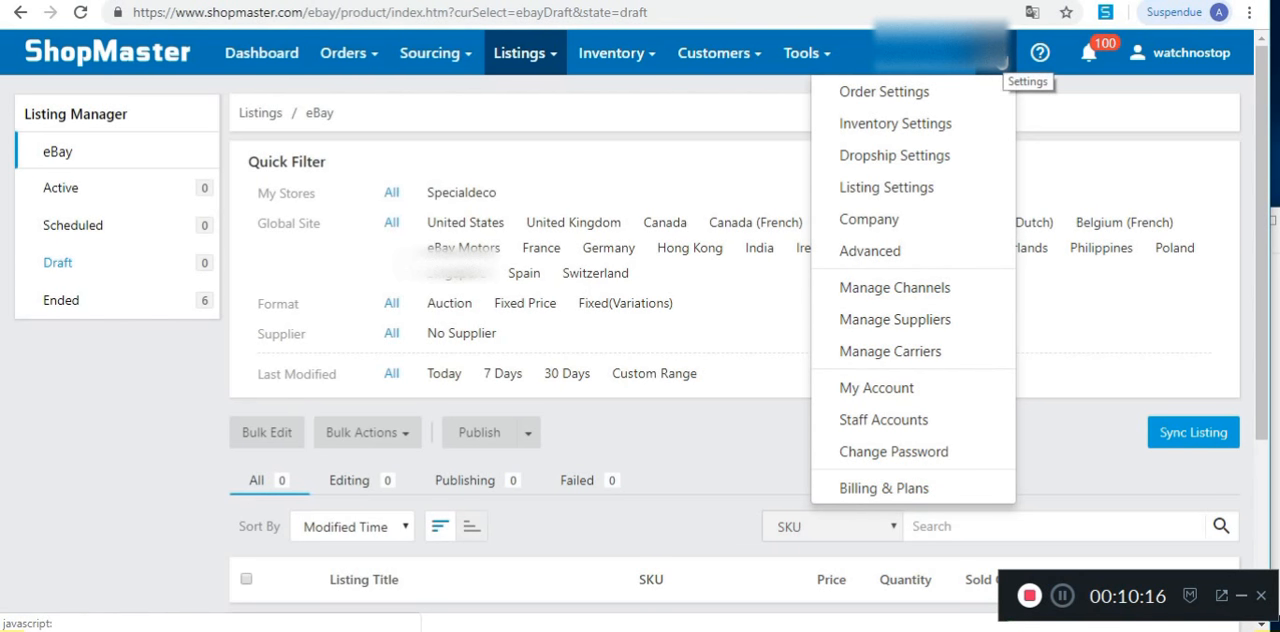
left_click(915, 290)
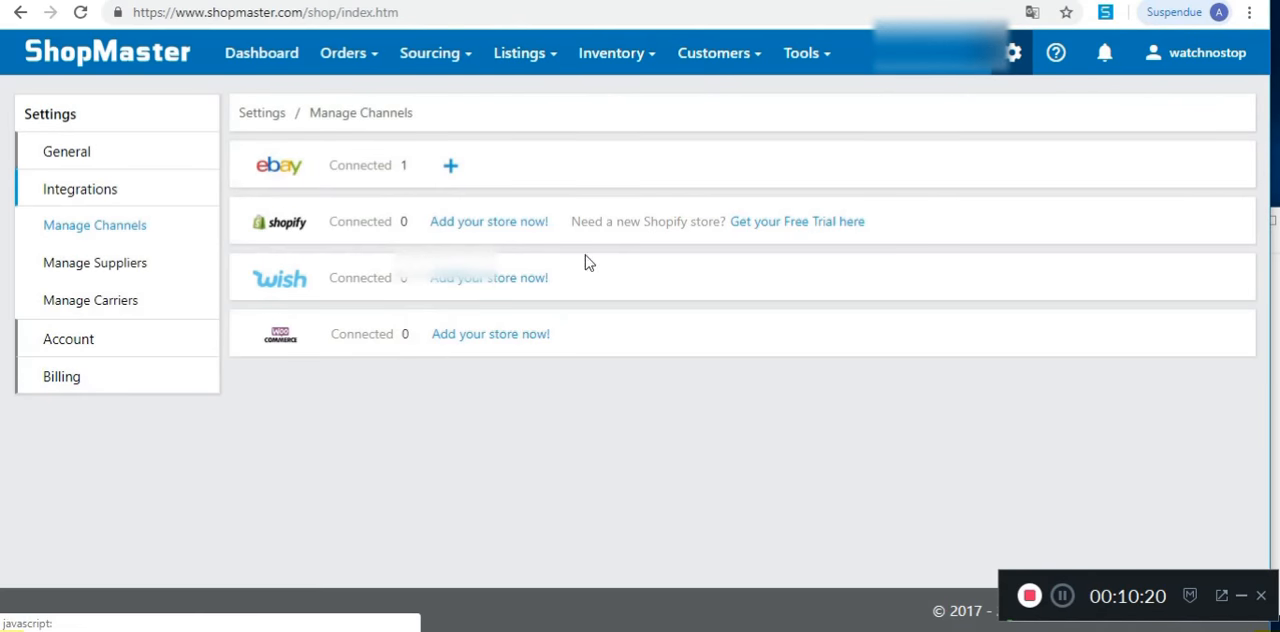
left_click(376, 170)
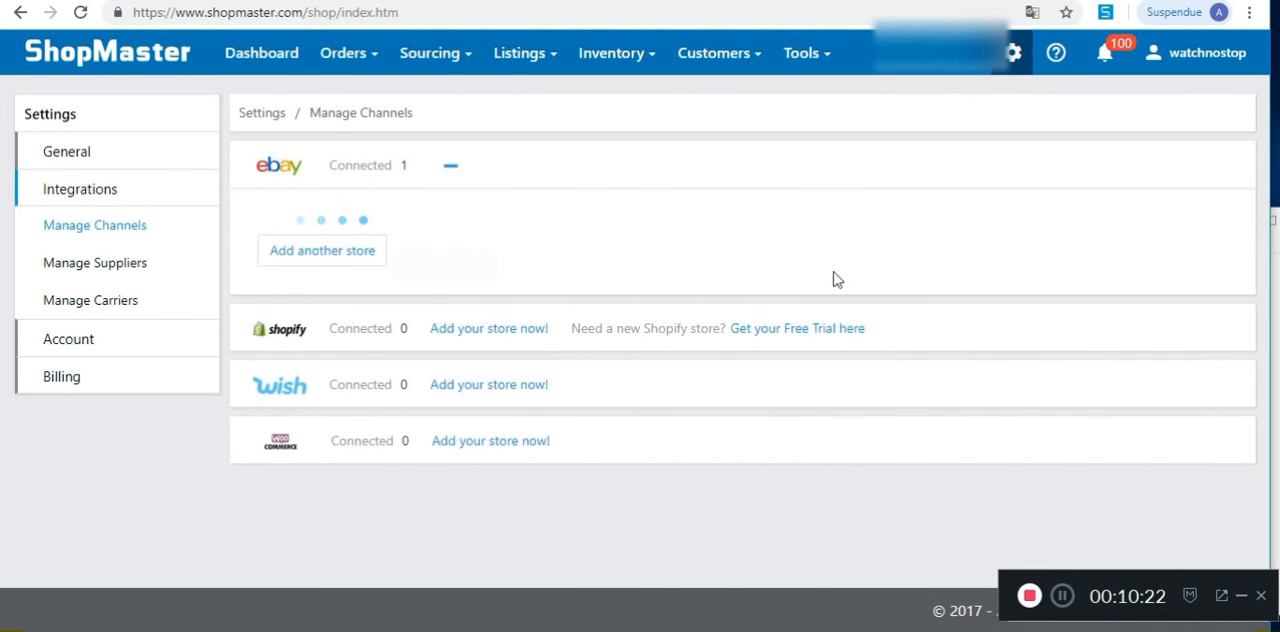
left_click(893, 264)
left_click(678, 300)
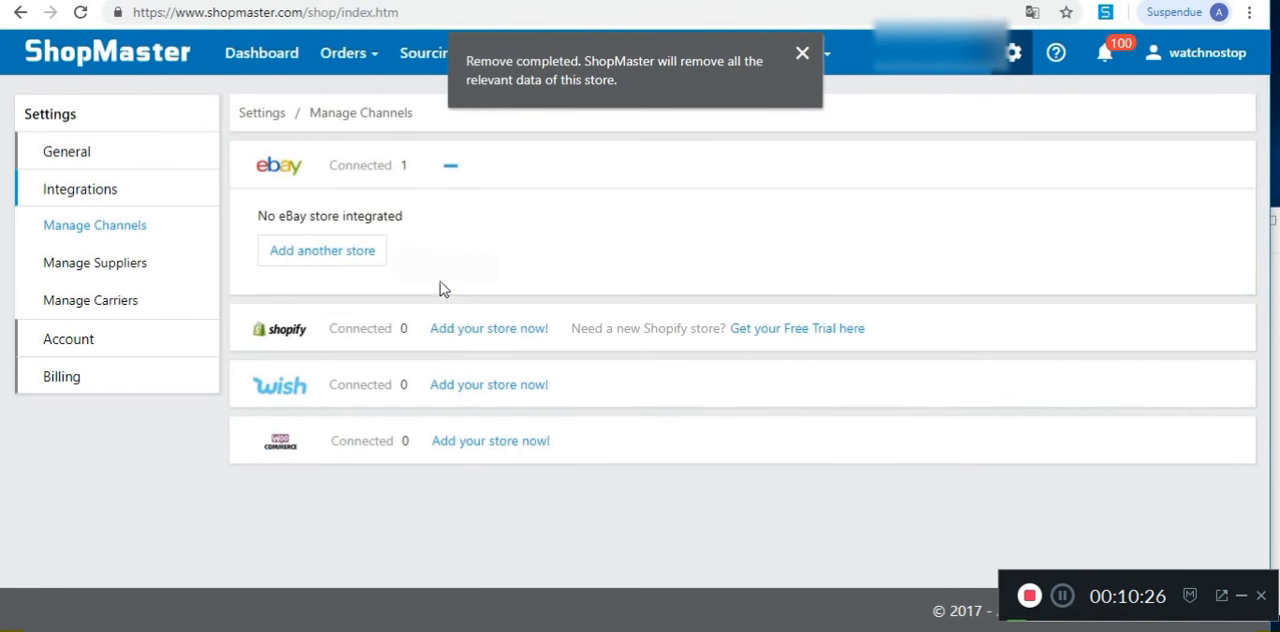
left_click(80, 12)
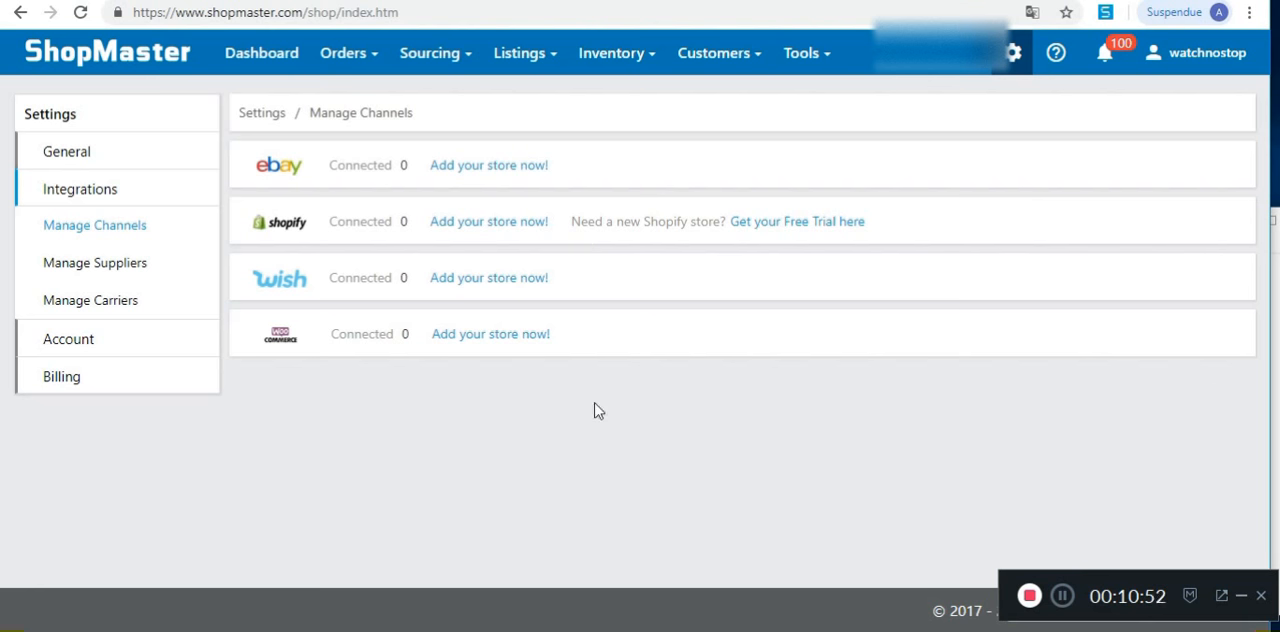
left_click(503, 172)
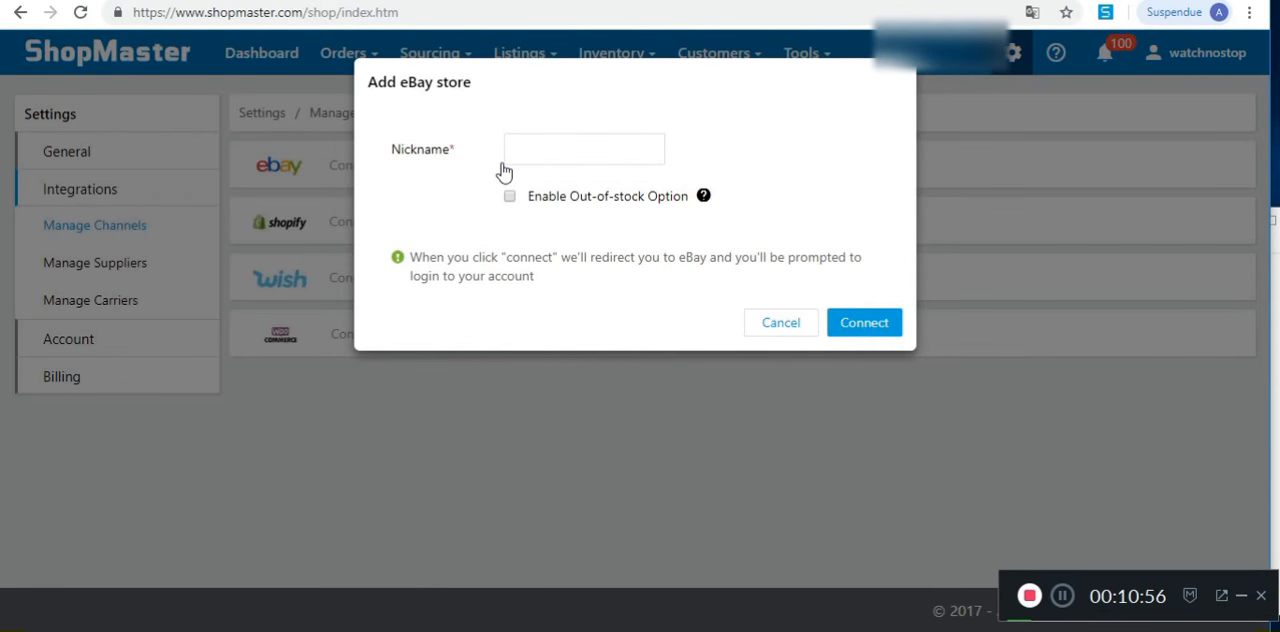
left_click(784, 327)
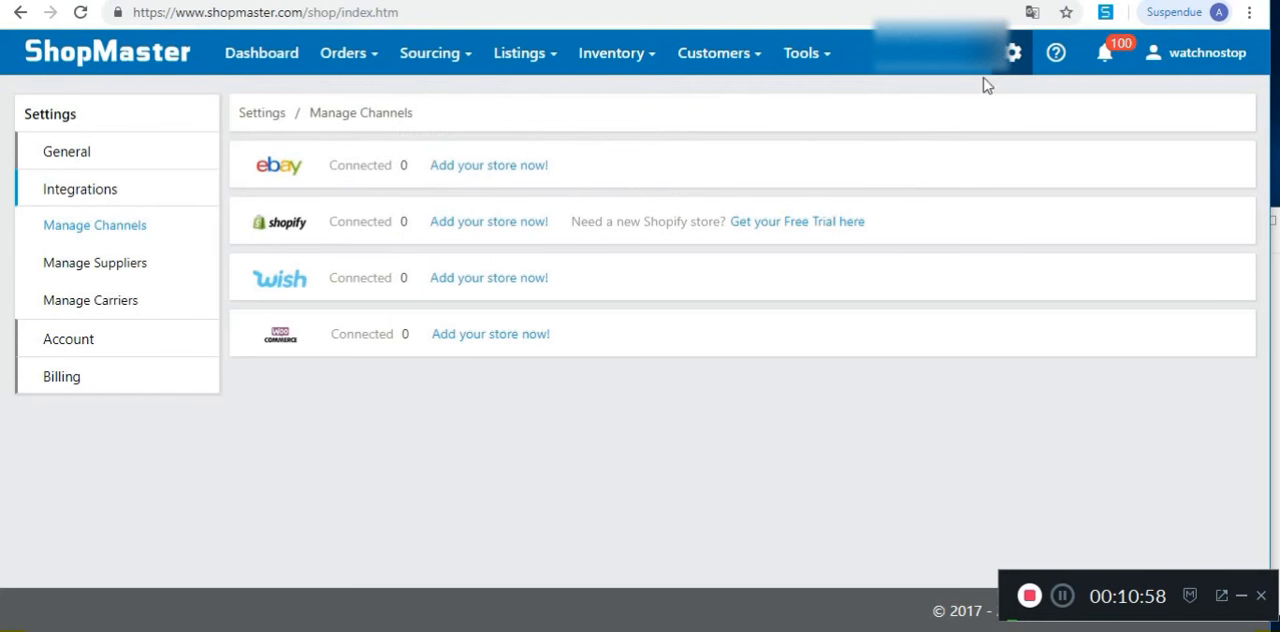
left_click(1013, 53)
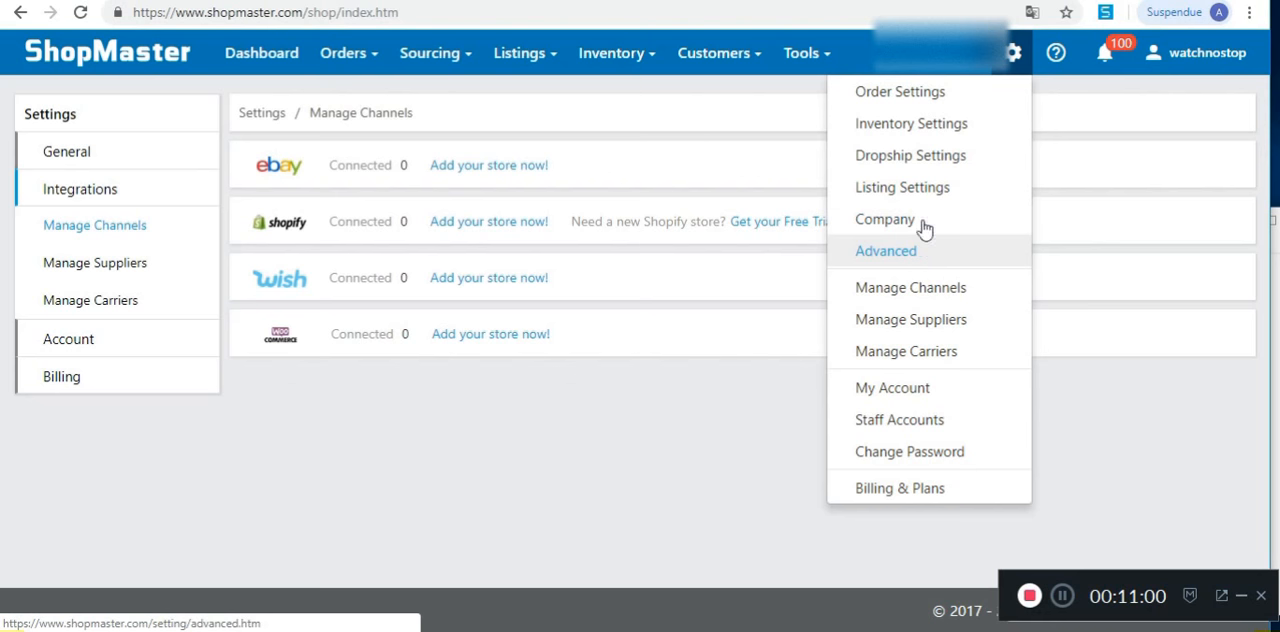
left_click(926, 296)
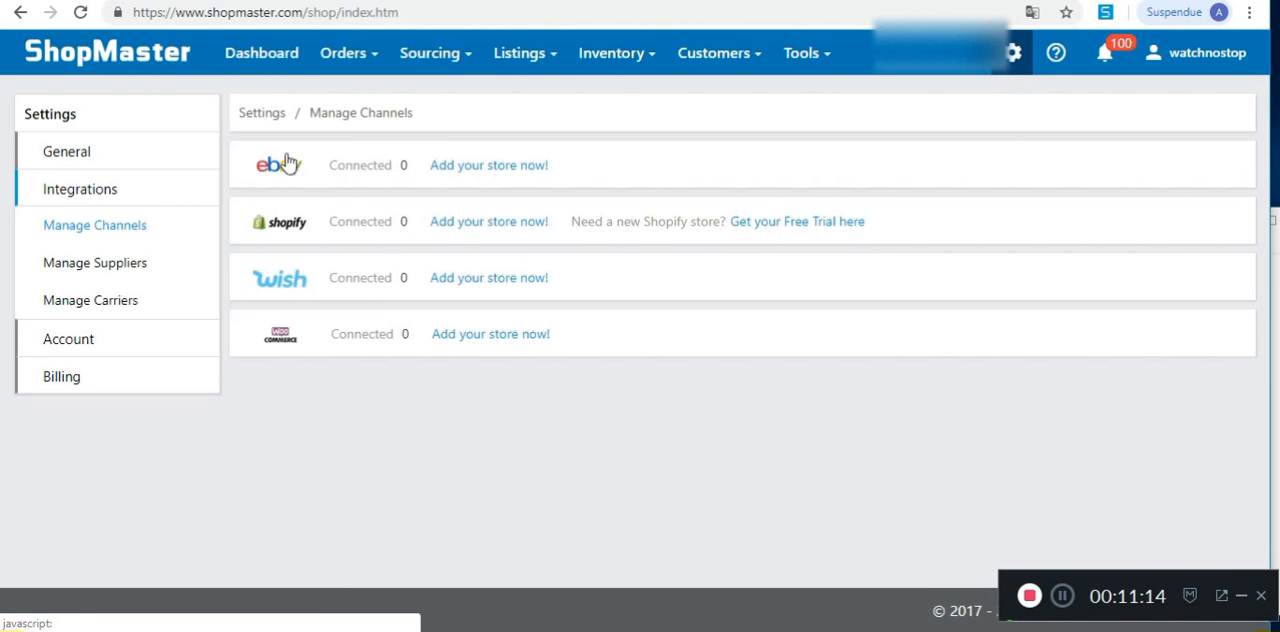
Step: Add an eBay store with the nickname SpecialDeco and the Out-of-stock Option enabled, and start connecting it
left_click(515, 168)
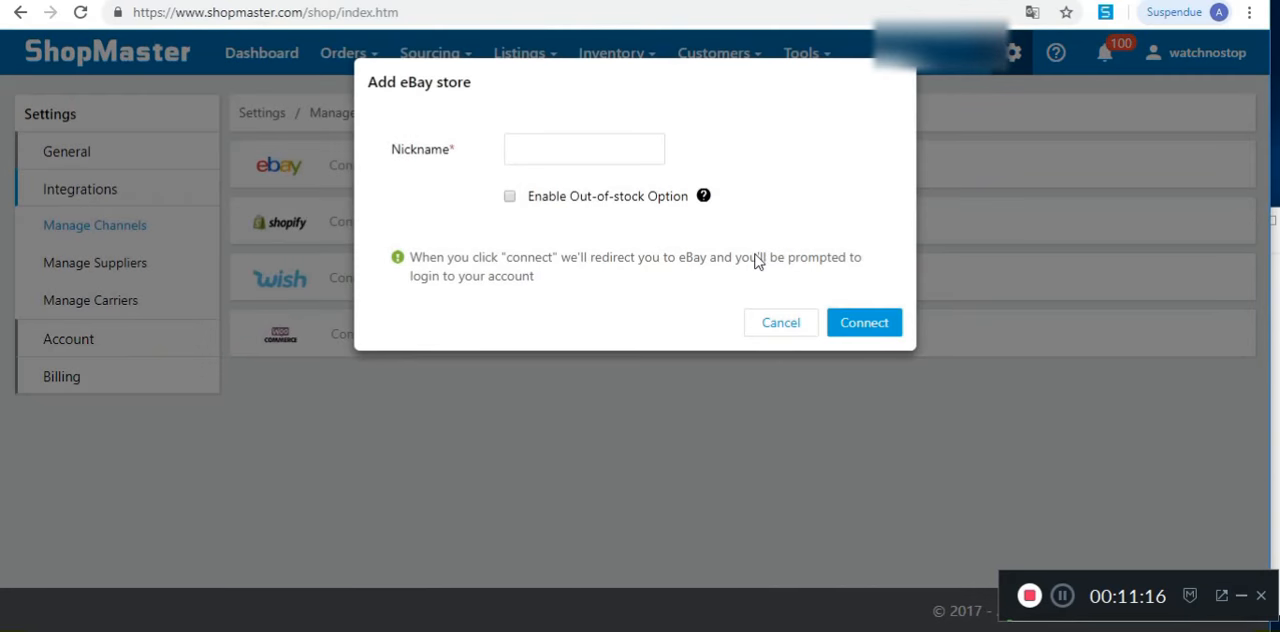
left_click(566, 154)
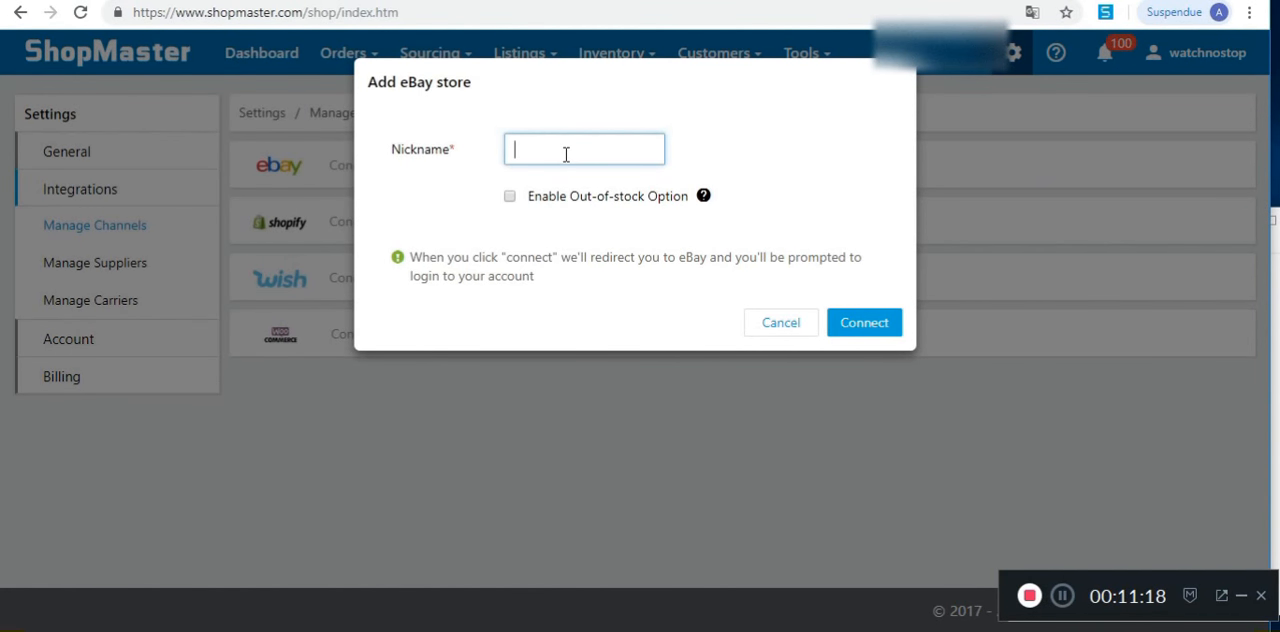
type("SpecialDeco")
left_click(509, 196)
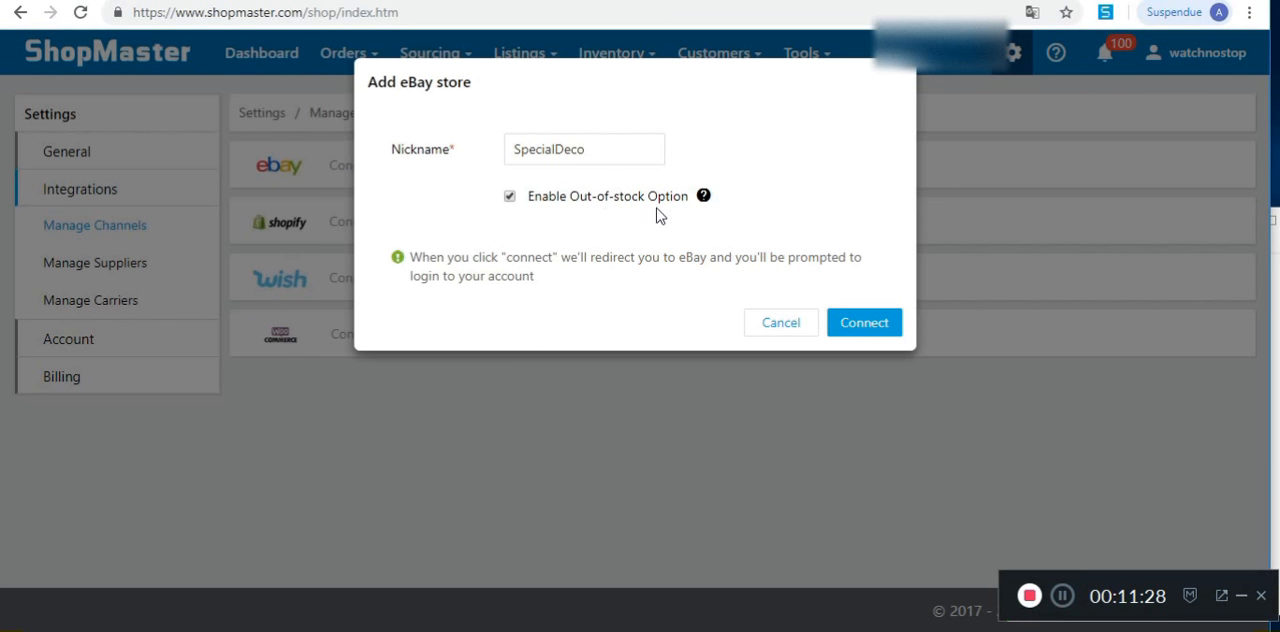
mouse_move(705, 198)
left_click(850, 323)
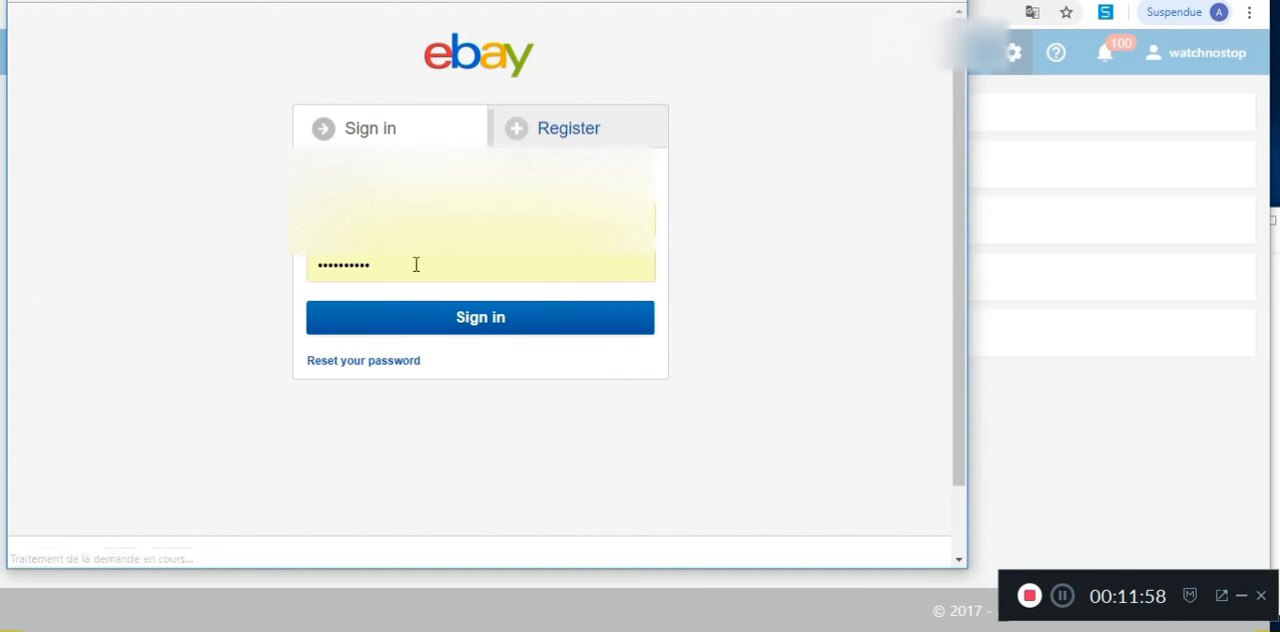
Step: Sign in to eBay with the account username and password, grant Shop Master access, and reload the channels page
left_click(460, 222)
left_click(459, 262)
left_click(478, 318)
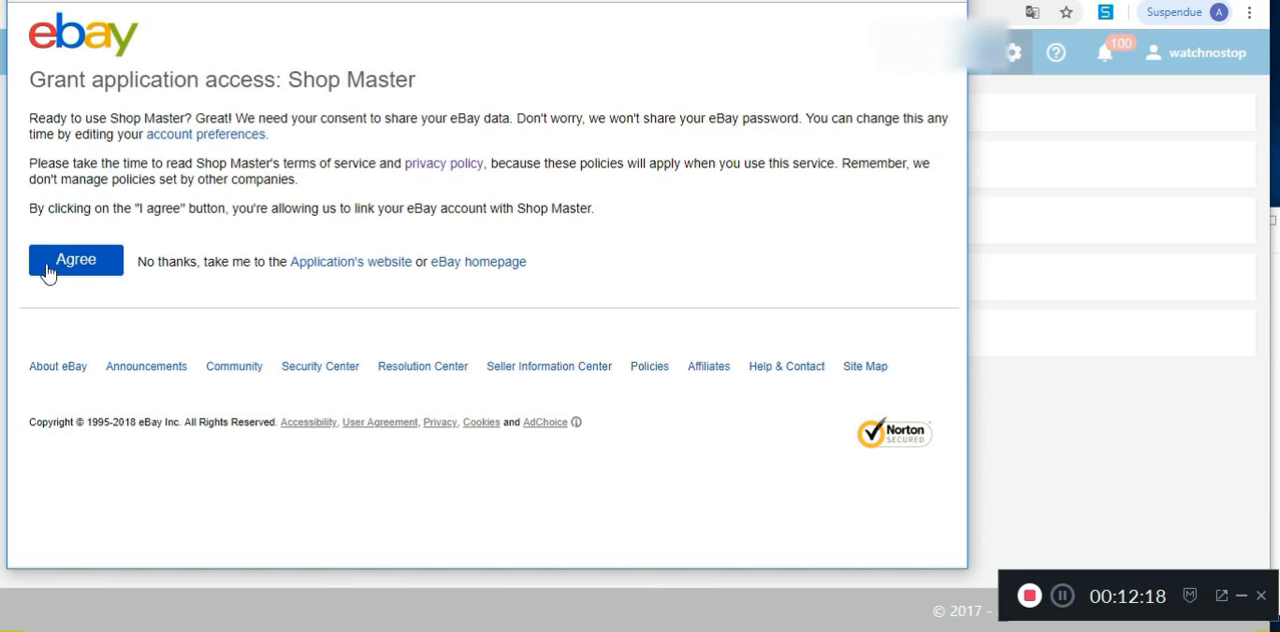
left_click(88, 266)
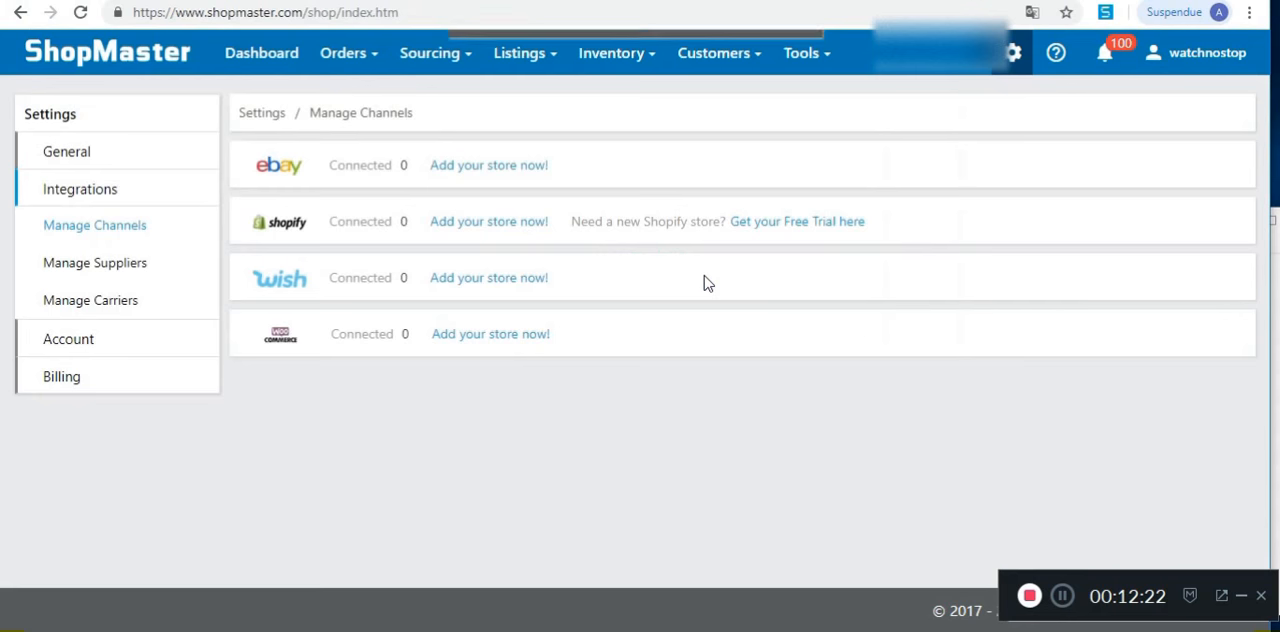
left_click(81, 12)
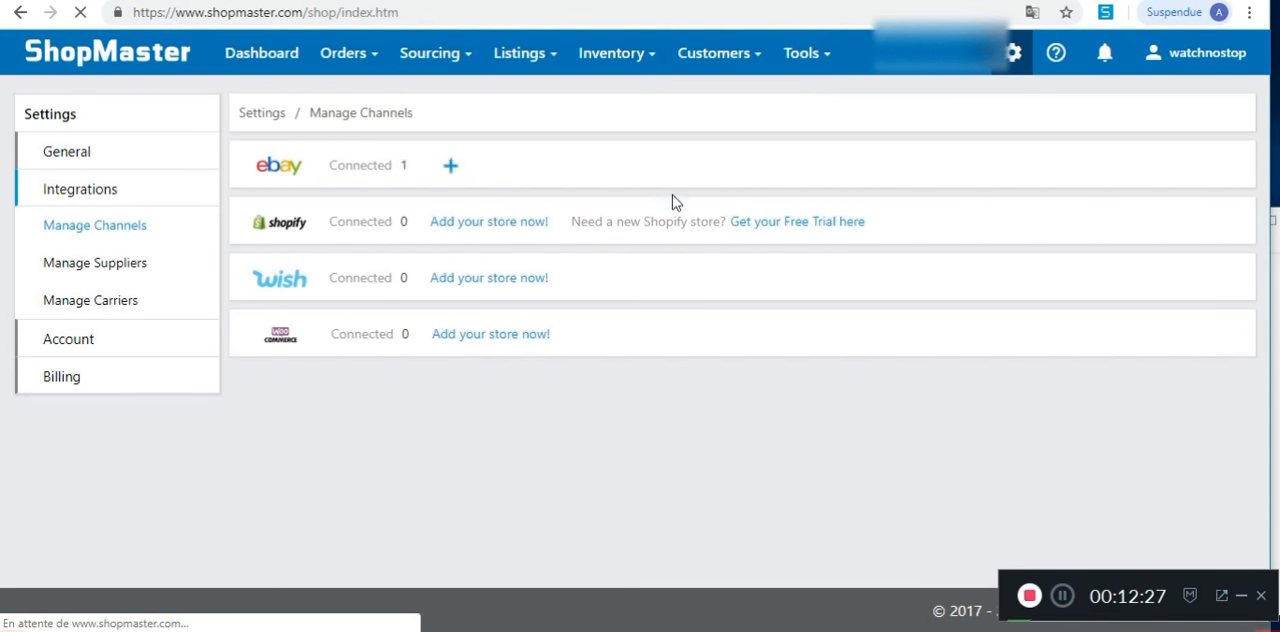
Step: Open the eBay Presets page from the listing templates and presets
left_click(1013, 52)
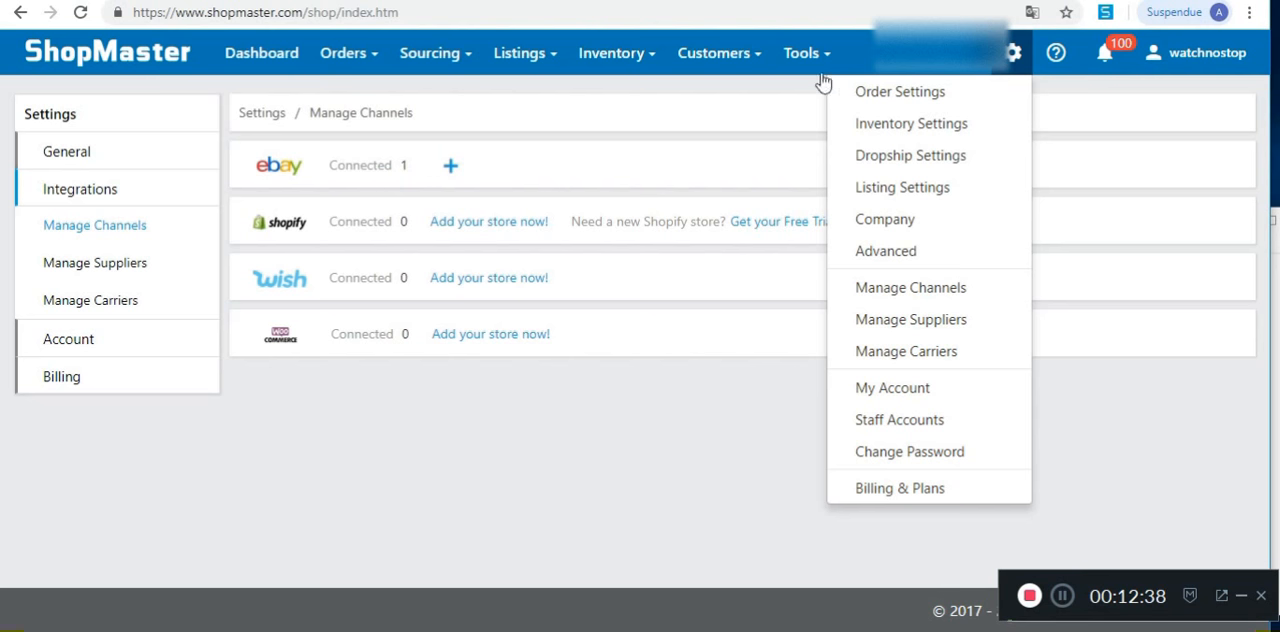
mouse_move(437, 60)
mouse_move(527, 58)
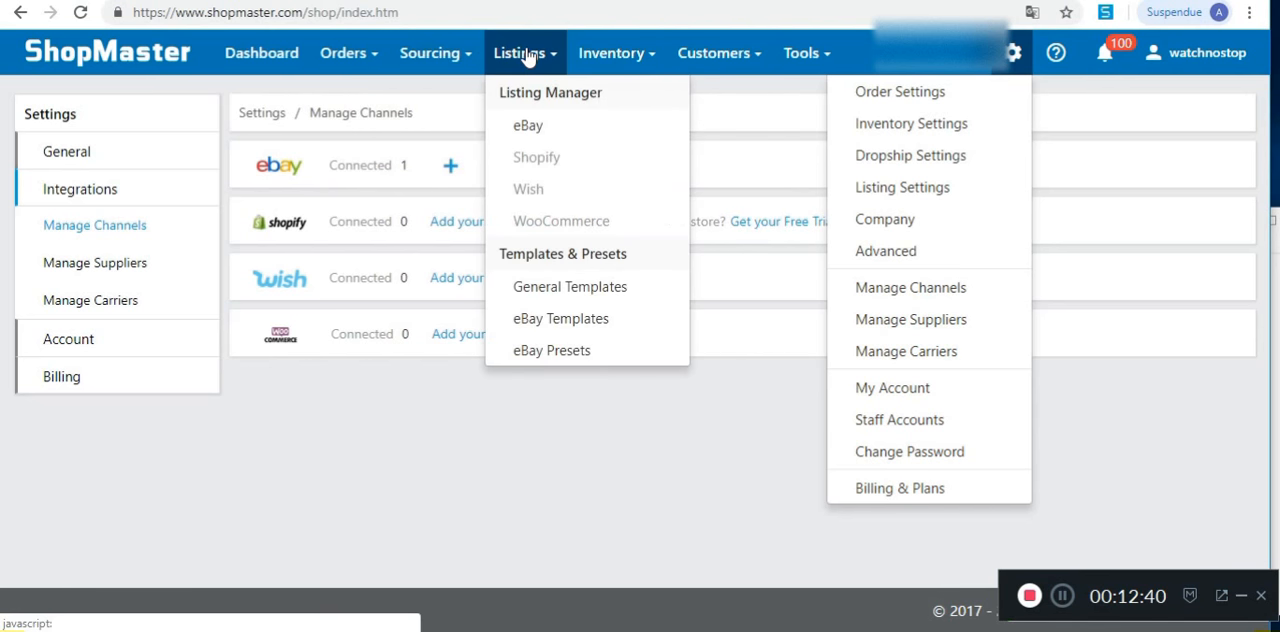
left_click(580, 358)
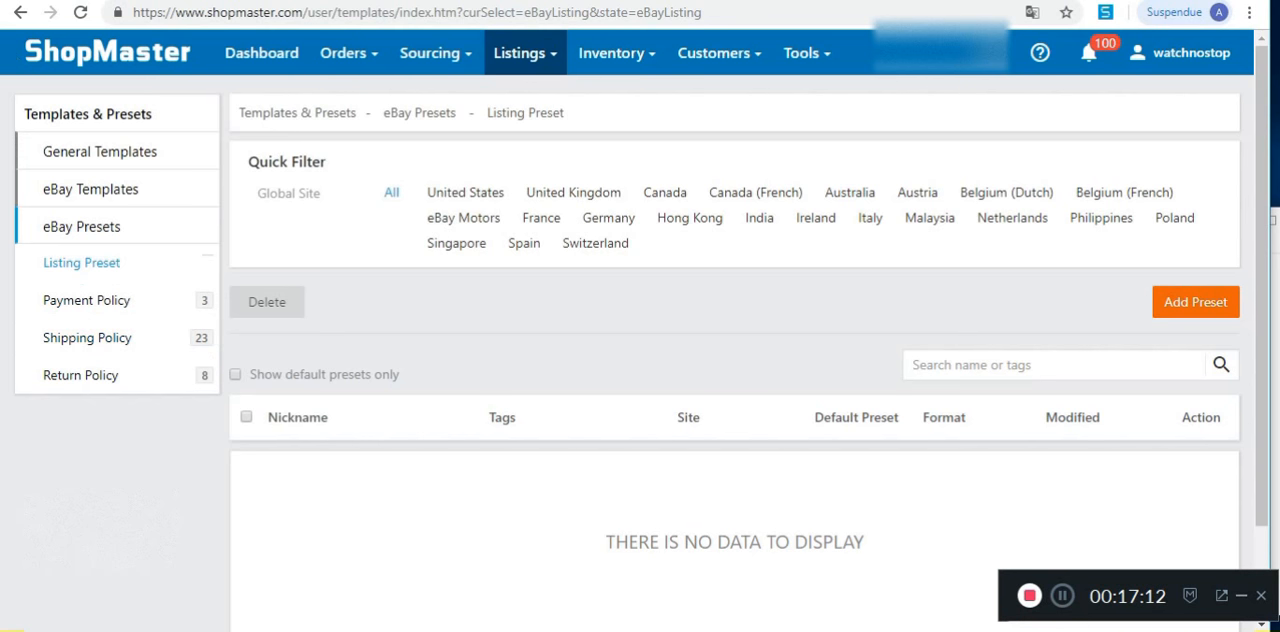
Step: Switch to the YouTube page of the Maroc Drop Shipping Secrets channel
left_click(200, 1)
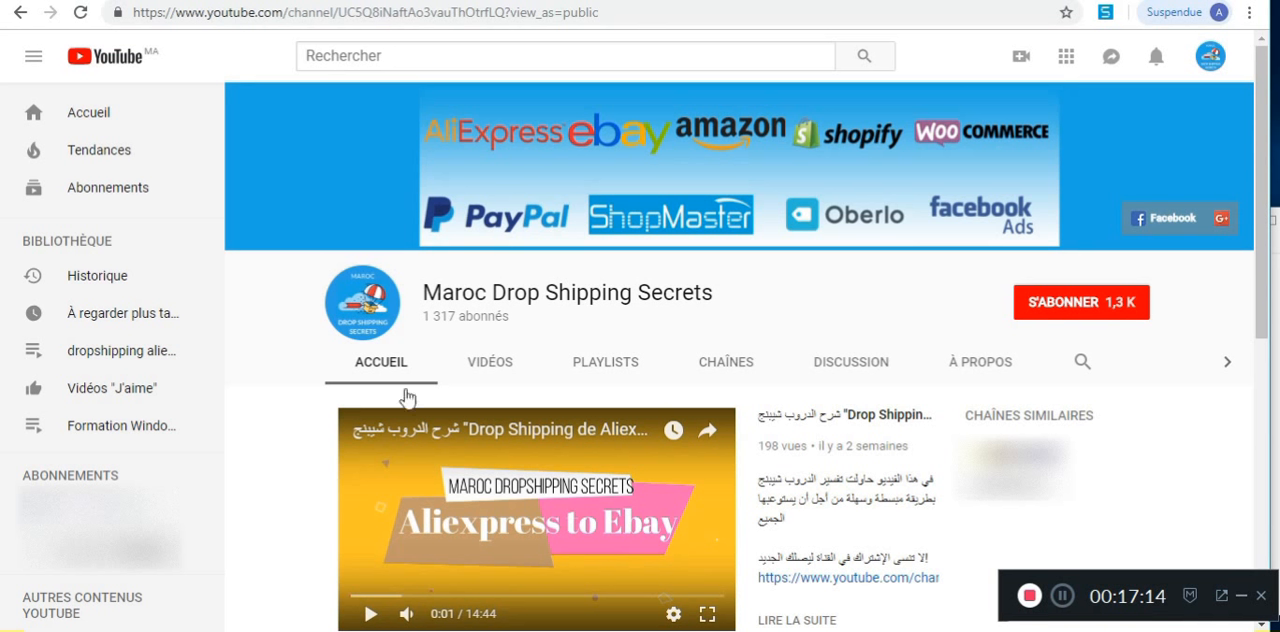